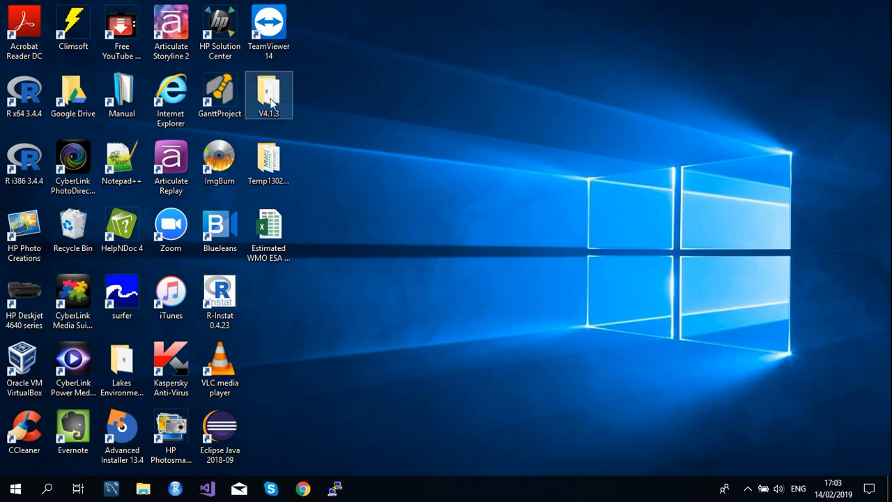
Open the desktop's V4.1.3 folder to reveal the bit32, bit64 and upgrade Climsoft installers.
double_click(270, 94)
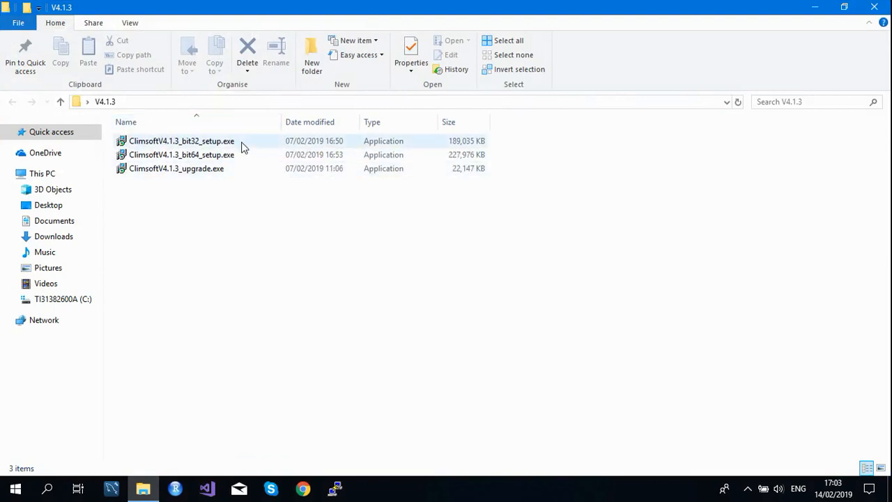
mouse_move(244, 147)
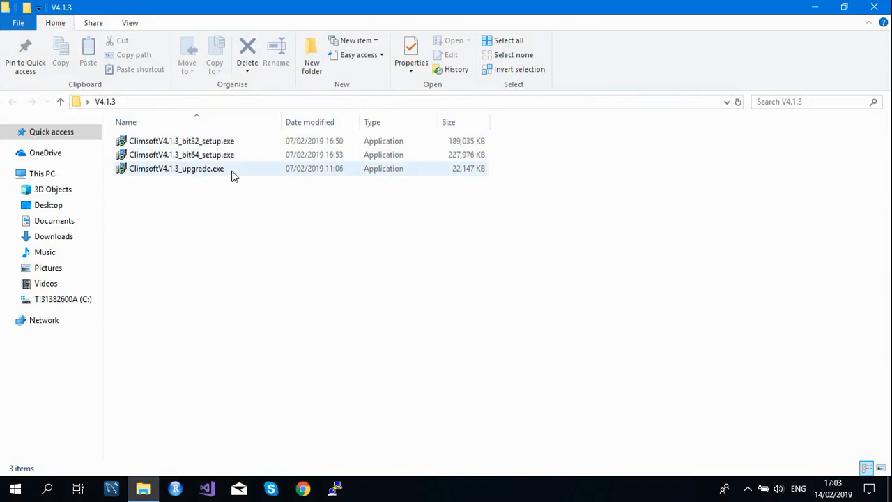
mouse_move(234, 177)
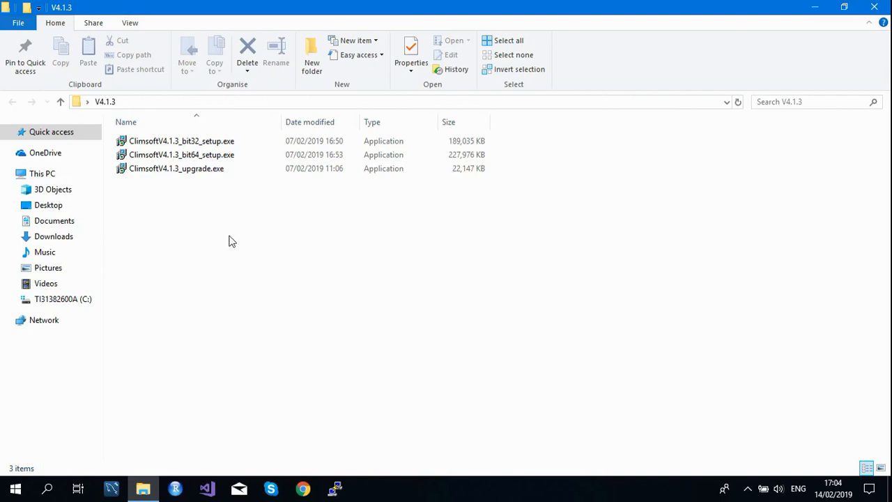
right_click(80, 174)
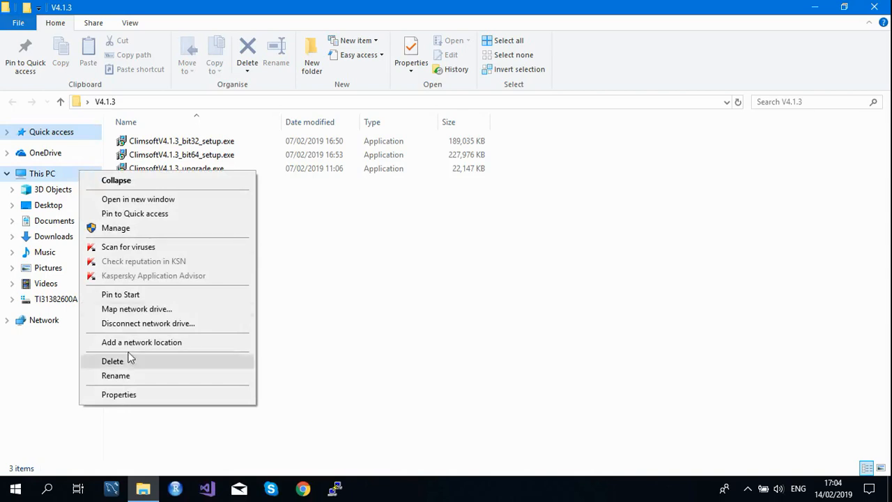
left_click(133, 397)
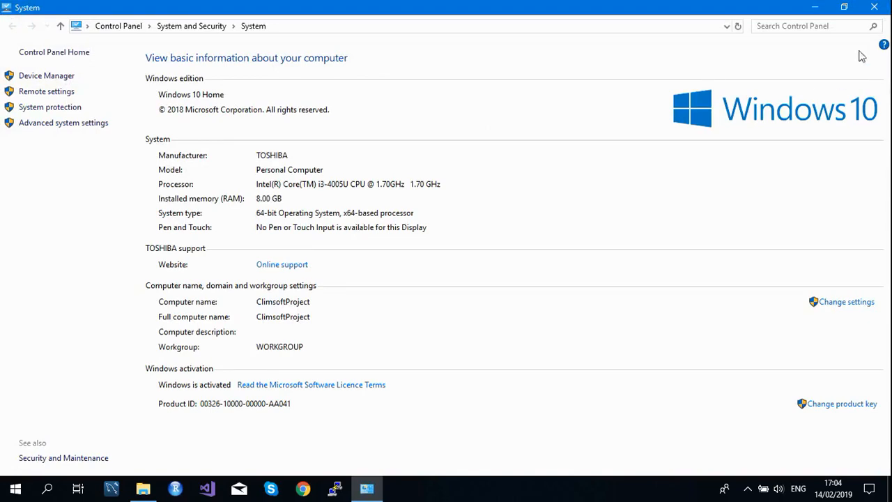
left_click(875, 7)
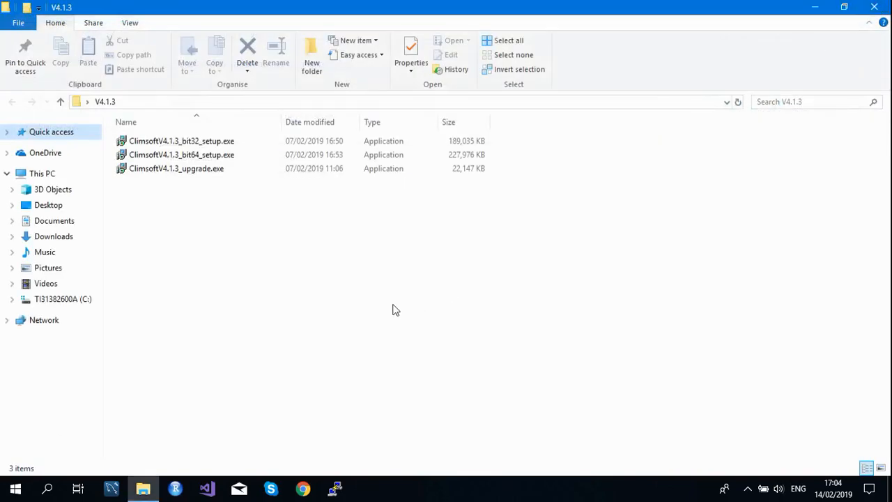
Run ClimsoftV4.1.3_bit64_setup.exe as administrator.
left_click(148, 157)
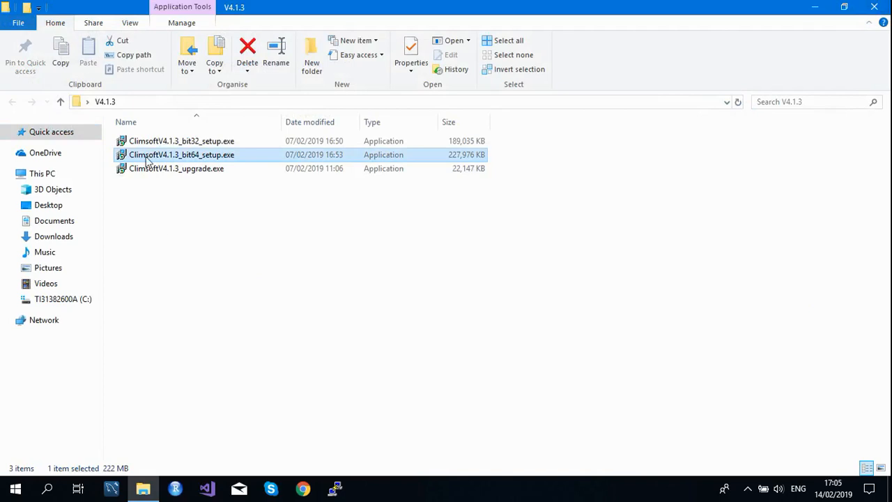
mouse_move(148, 160)
right_click(148, 160)
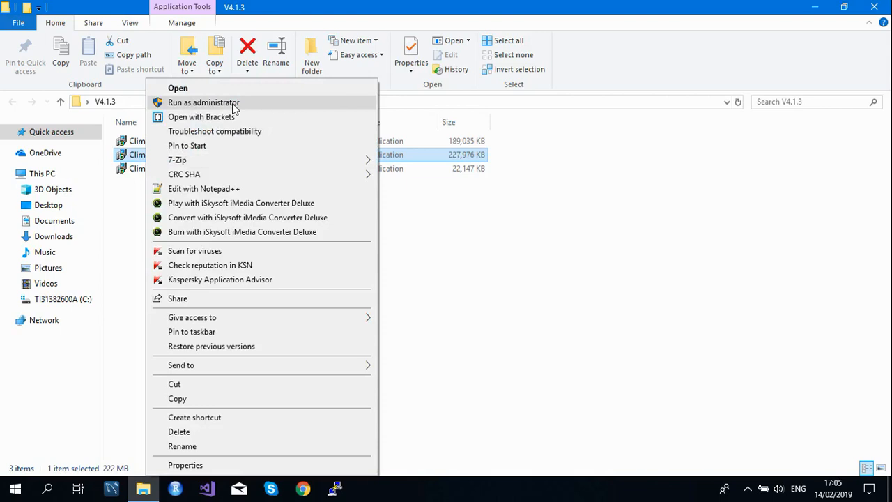
left_click(204, 102)
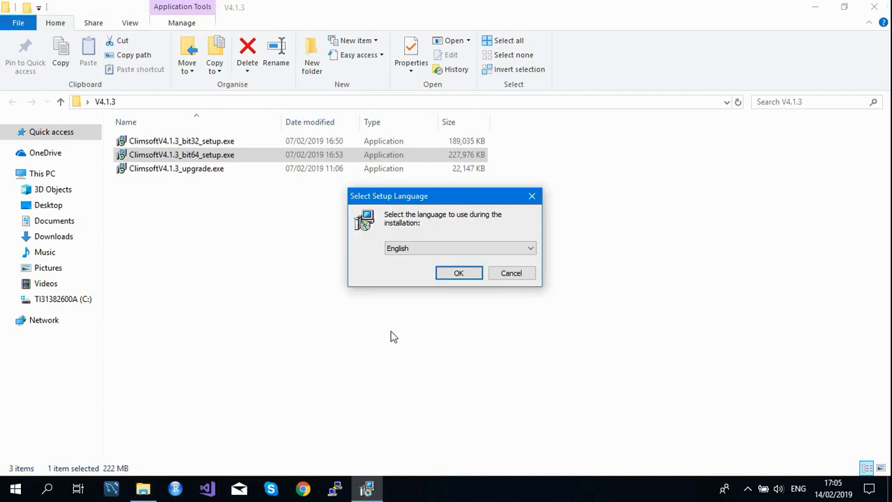
Keep English as the setup language and start the Climsoft Setup Wizard.
left_click_drag(437, 196, 407, 194)
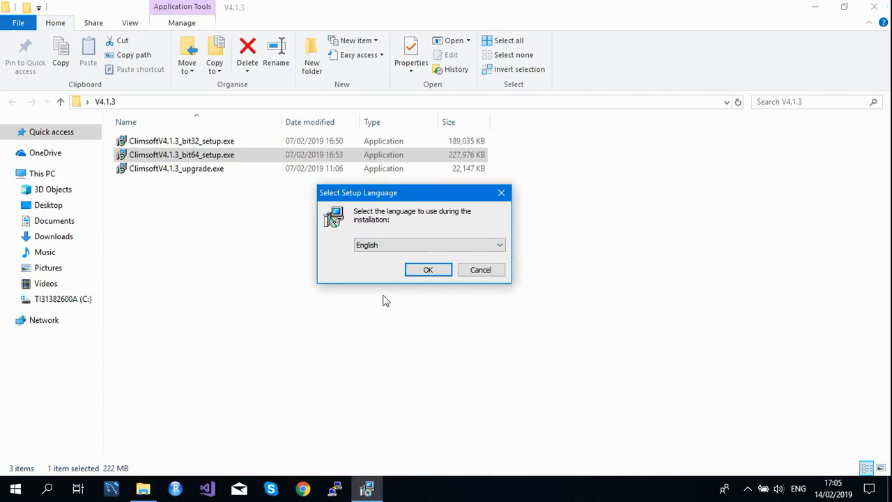
left_click(500, 245)
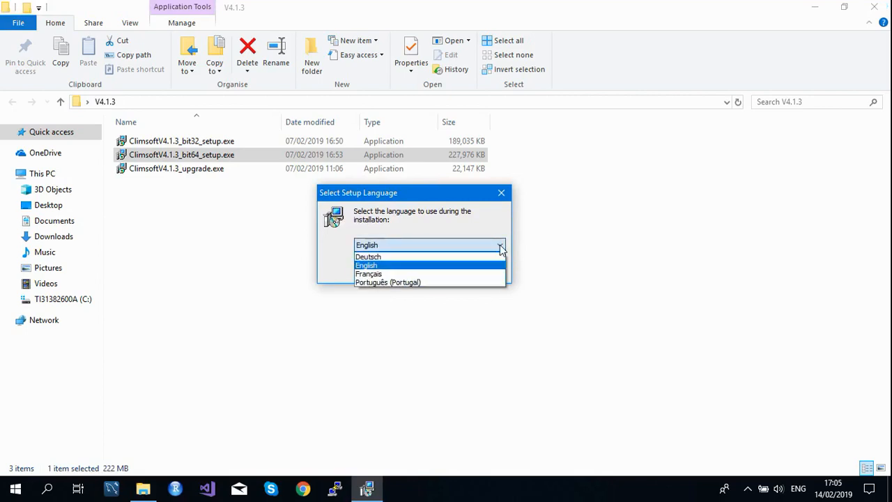
left_click(500, 245)
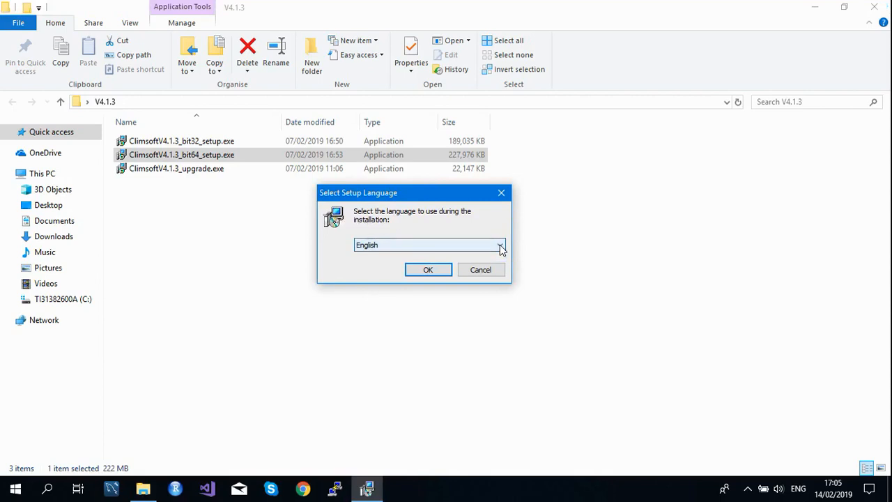
left_click(429, 272)
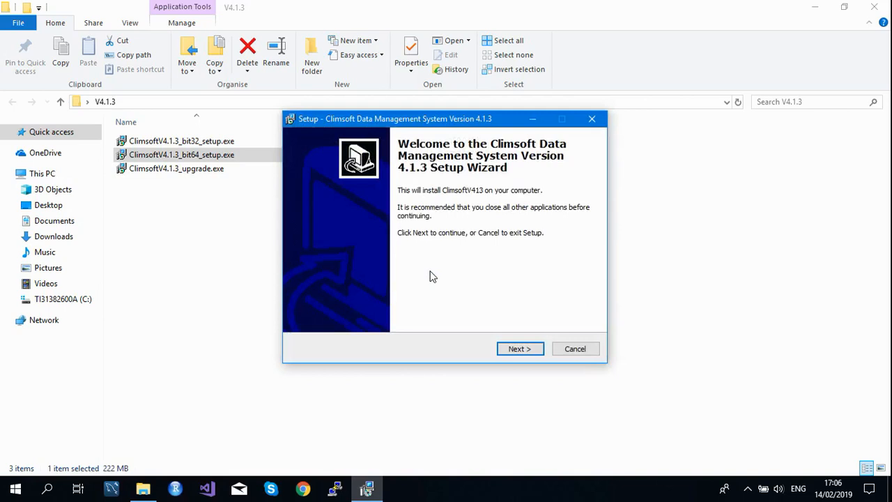
Accept the licence and keep the default install folder, Start Menu folder and desktop icon.
left_click(513, 351)
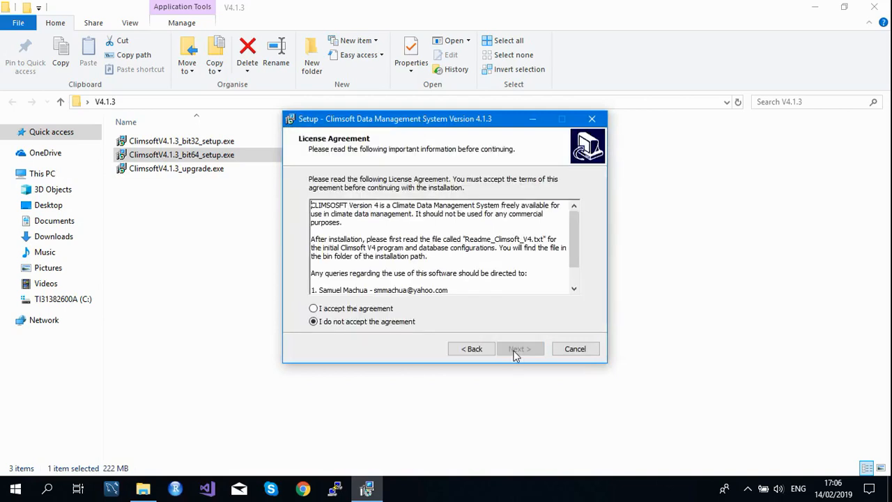
left_click(314, 308)
left_click(516, 351)
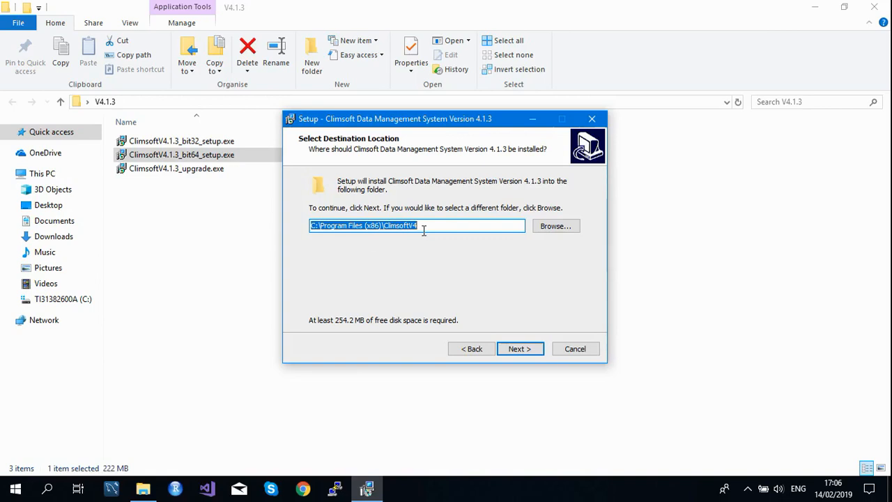
left_click(519, 351)
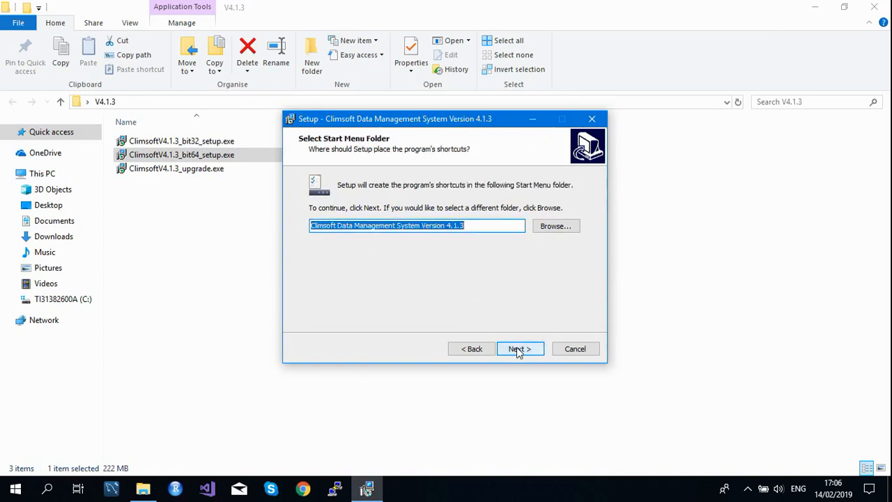
left_click(519, 350)
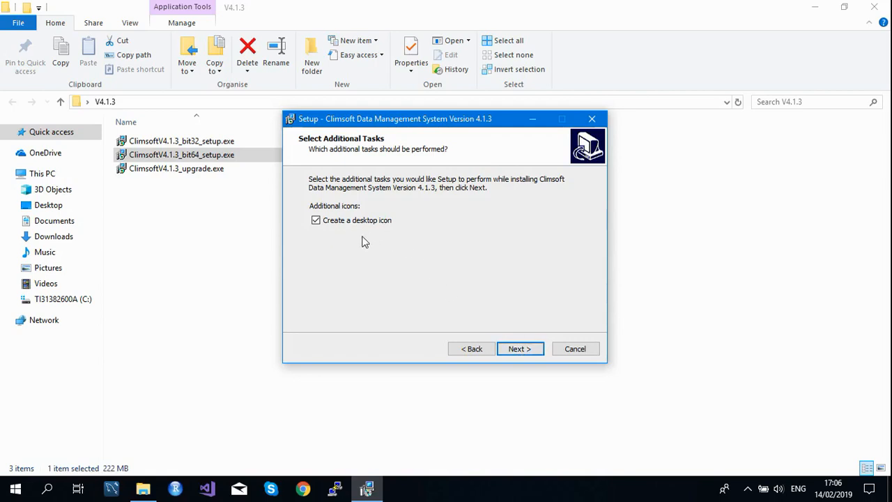
left_click(519, 352)
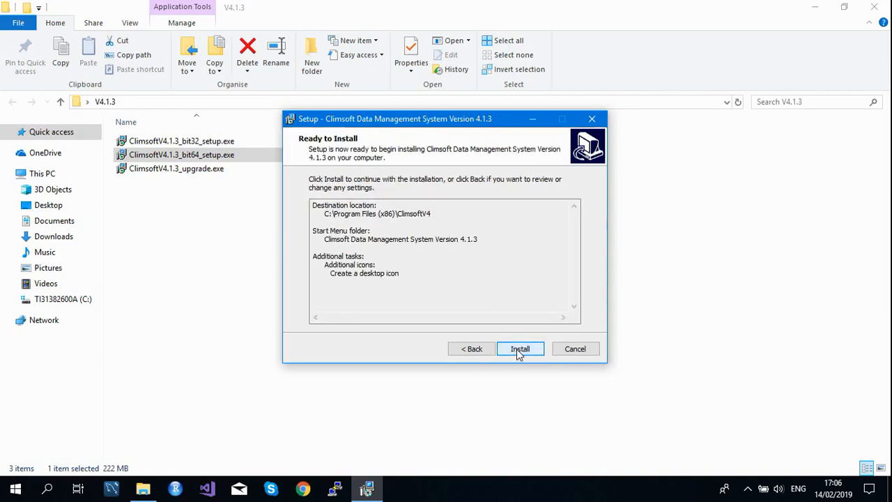
Install Climsoft 4.1.3, scroll through the information notes and continue to the completion page.
left_click(519, 352)
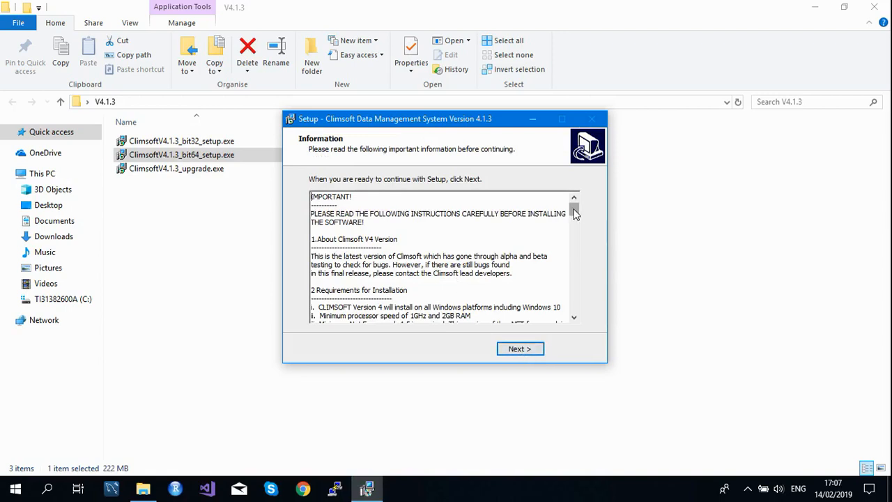
left_click_drag(574, 212, 568, 230)
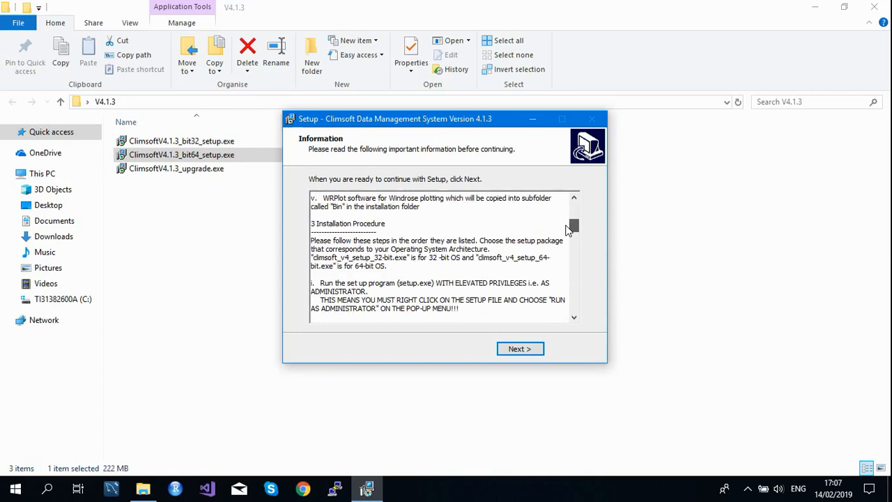
left_click_drag(568, 230, 533, 261)
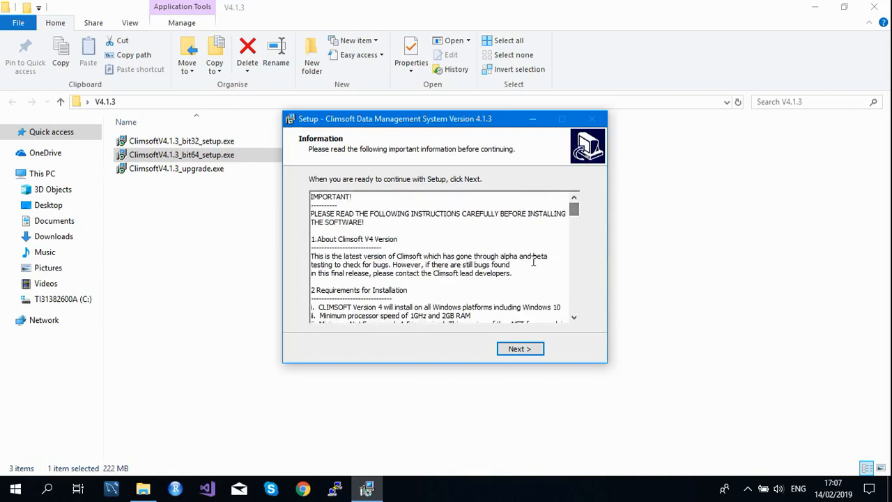
left_click(520, 348)
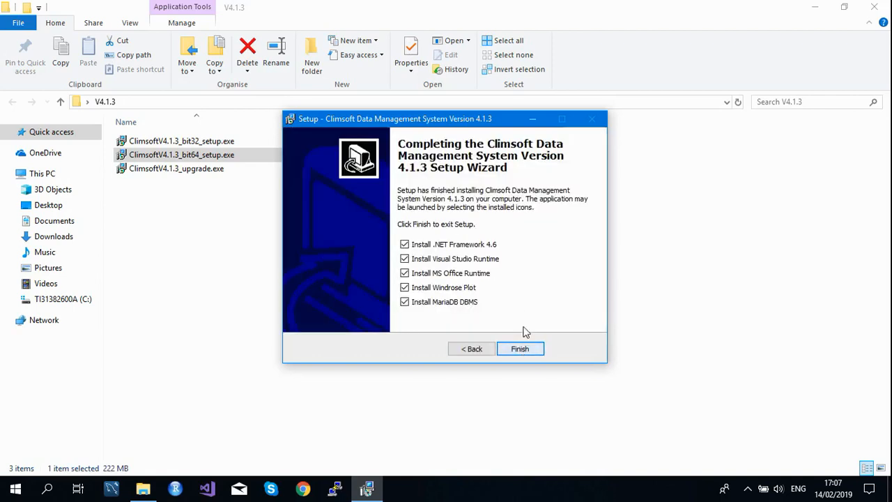
Finish setup with Install MariaDB DBMS and the other four component boxes still ticked.
left_click_drag(463, 127, 398, 127)
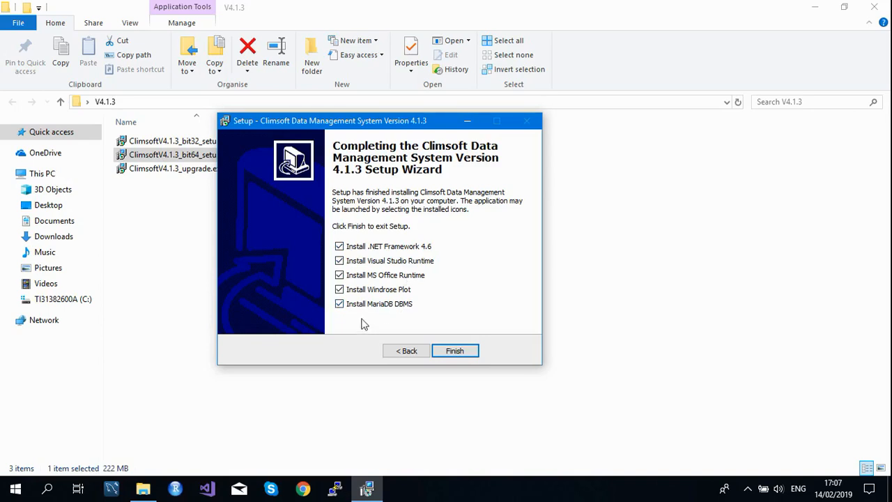
left_click(340, 305)
left_click(340, 304)
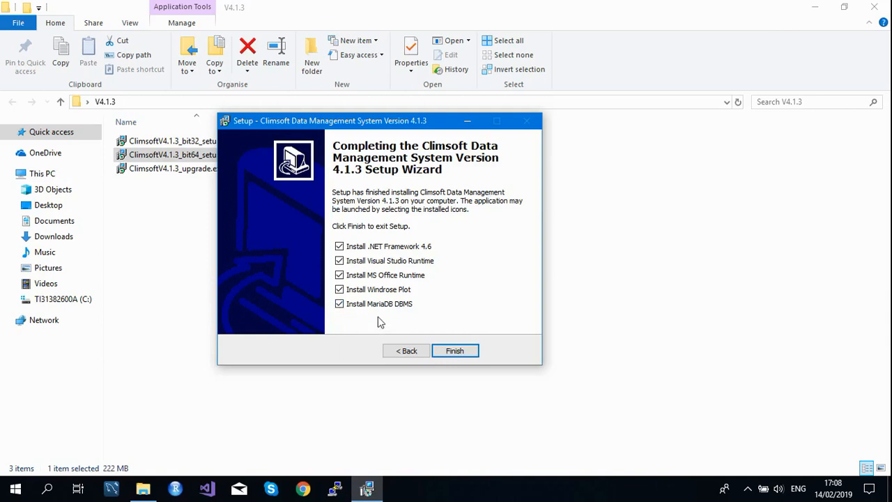
left_click(454, 352)
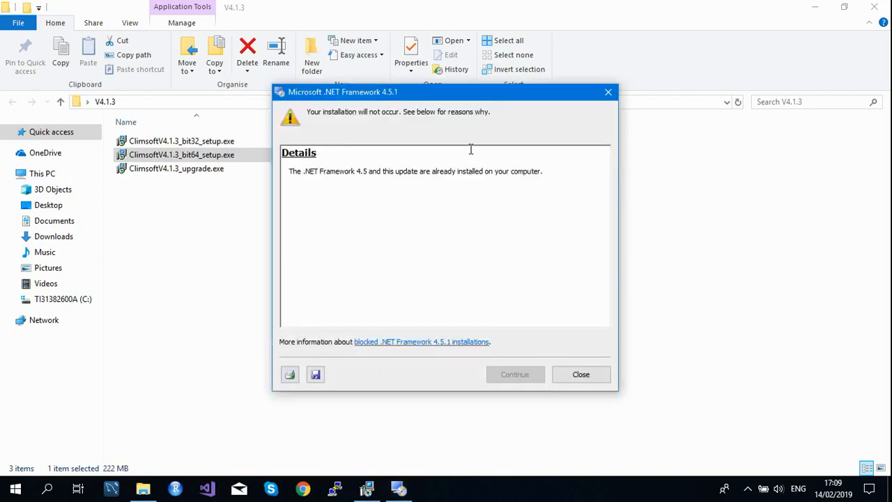
Close the .NET Framework 4.5.1 notice that .NET 4.5 is already installed.
left_click_drag(481, 96, 460, 112)
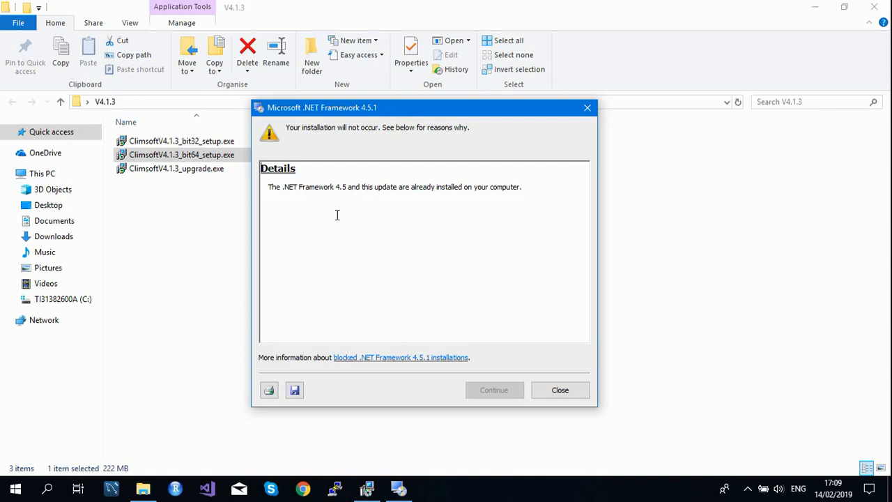
left_click(560, 390)
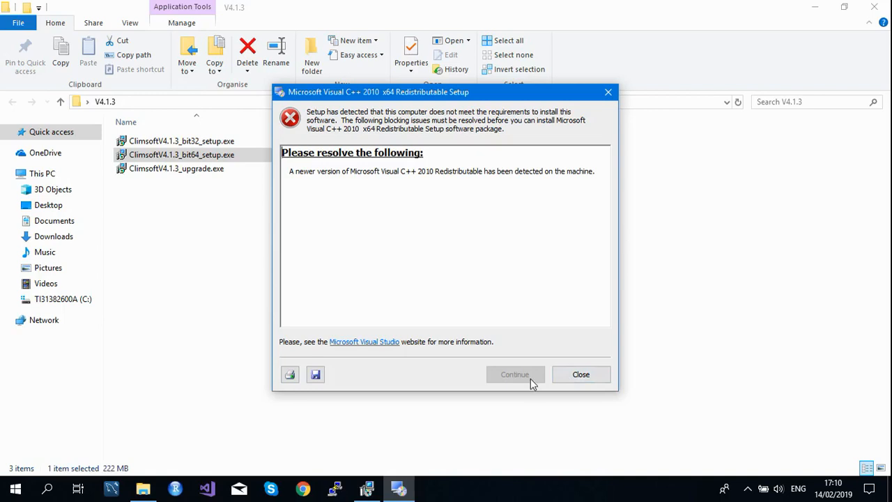
Close the Visual C++ 2010 x64 notice reporting a newer version already installed.
left_click(578, 374)
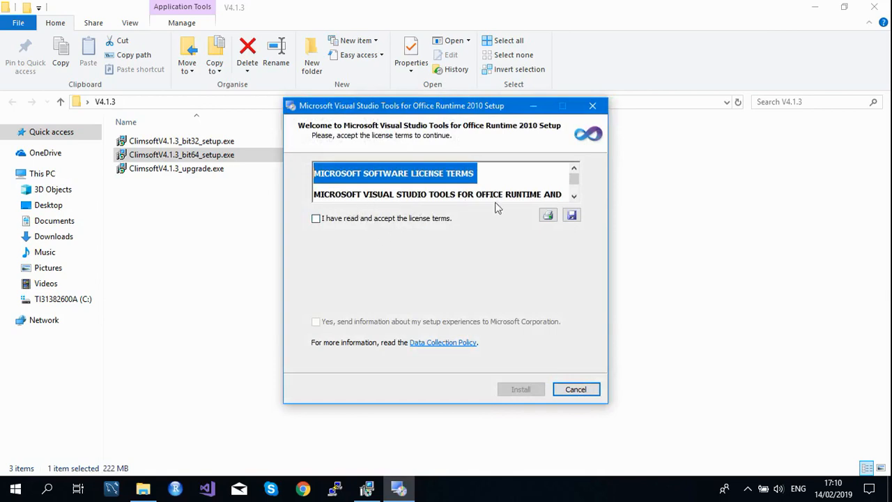
Accept the Office Runtime 2010 licence terms and begin its installation.
left_click(316, 219)
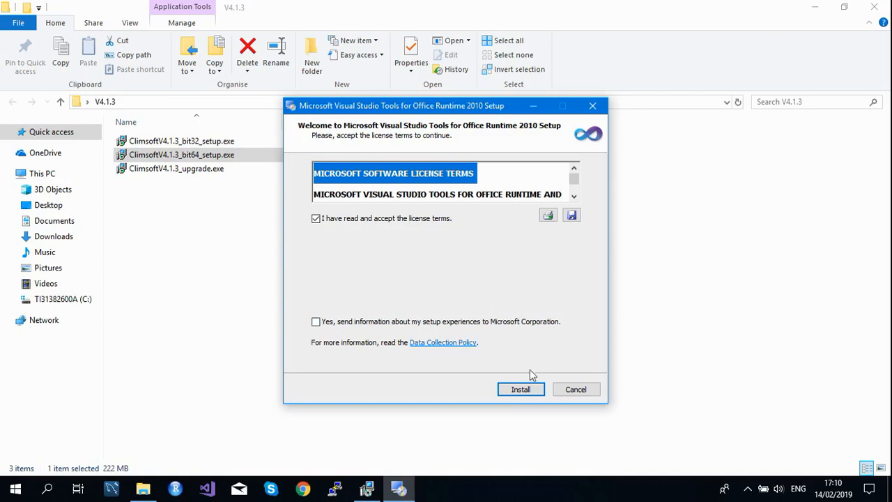
left_click(521, 390)
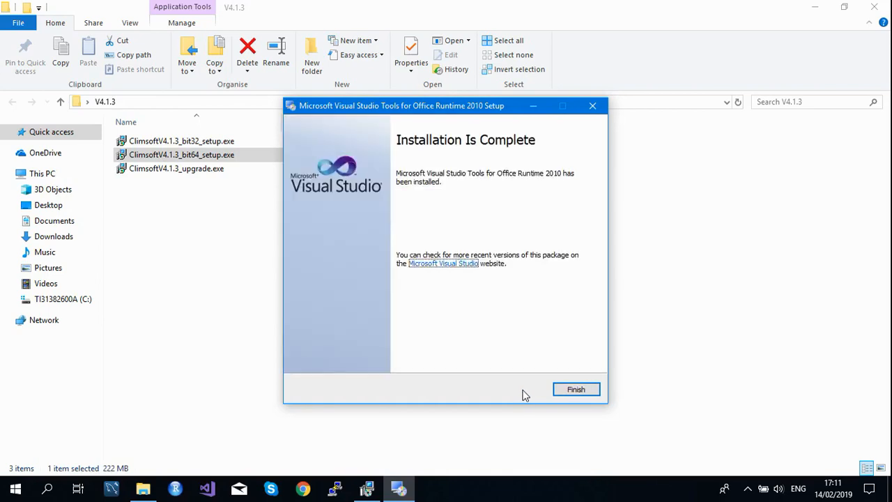
Close the Office Runtime 2010 setup once it reports Installation Is Complete.
left_click(576, 391)
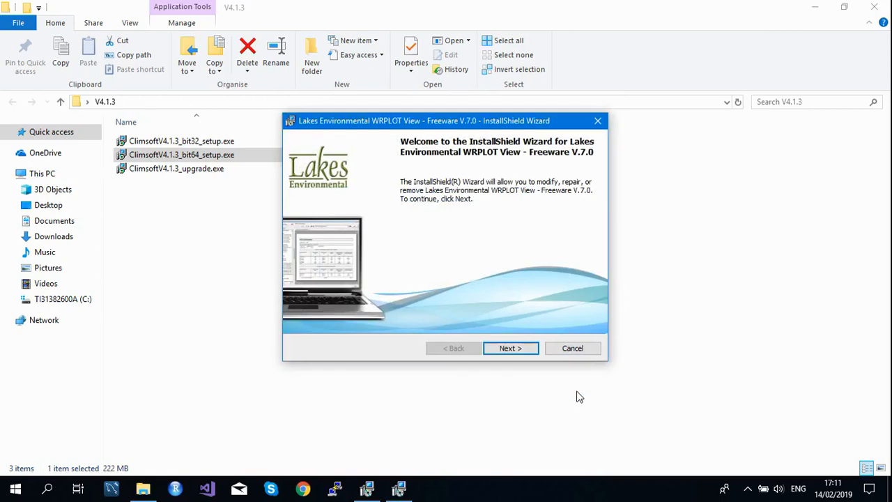
Apply WRPLOT View's Modify option with the existing feature selection and close the finished wizard.
left_click(517, 351)
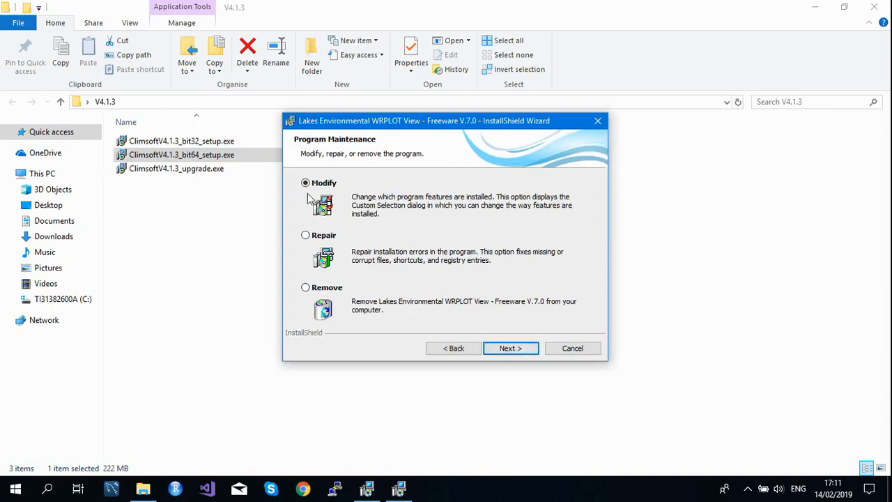
left_click(509, 348)
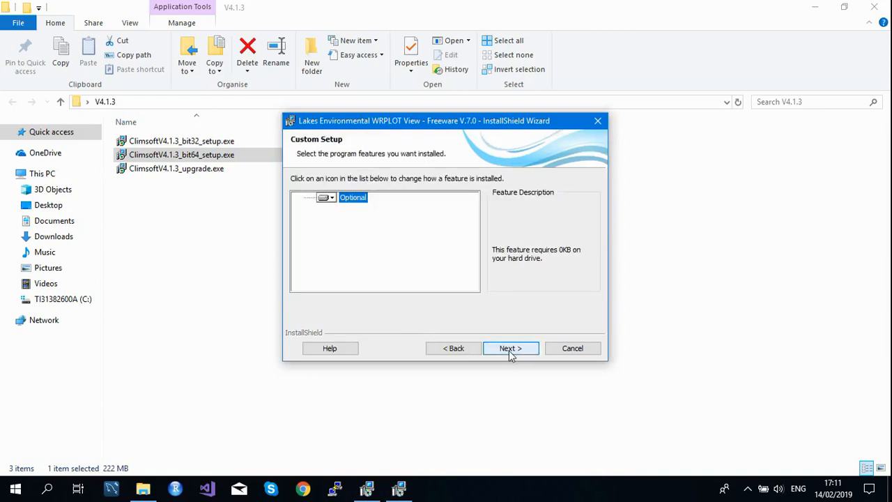
left_click(509, 348)
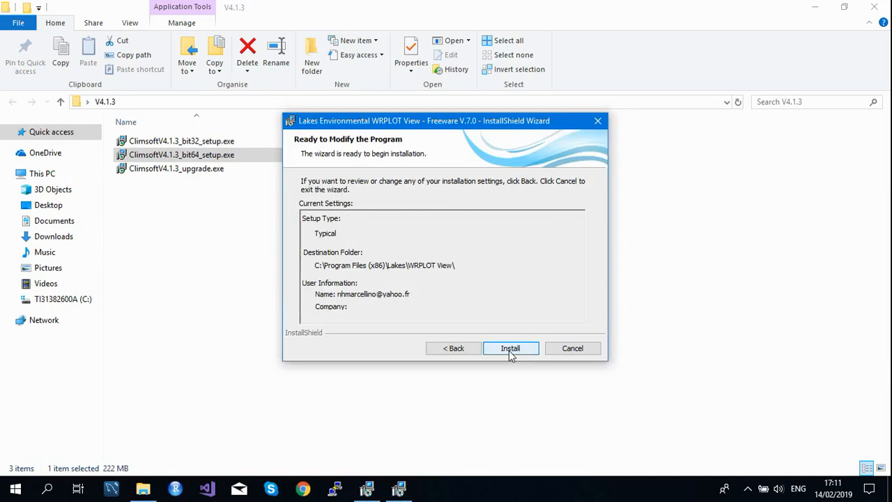
left_click(509, 348)
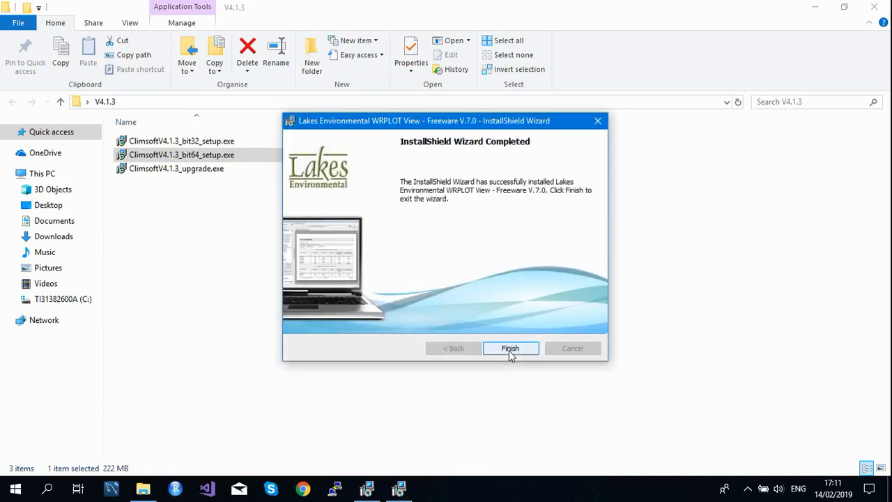
left_click(509, 349)
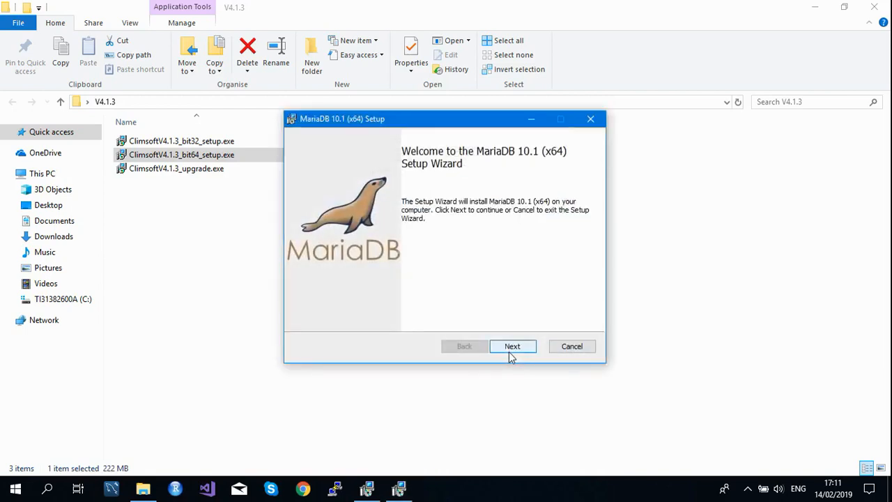
Accept the MariaDB GPL licence, keep 'Create new database instance' and the default features.
left_click_drag(459, 123, 414, 142)
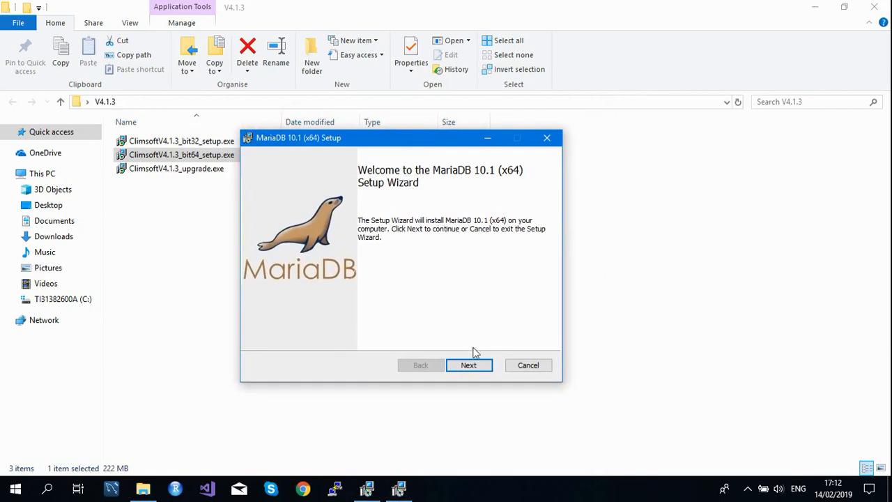
left_click(468, 366)
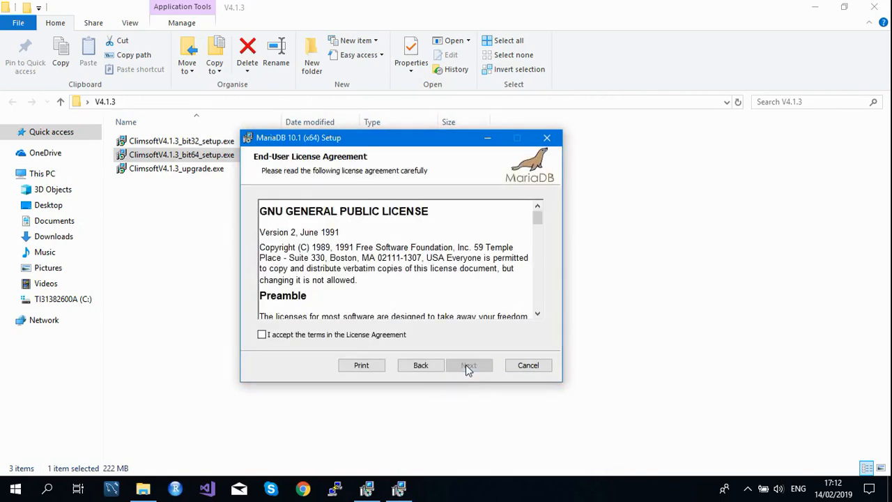
left_click(262, 334)
left_click(465, 366)
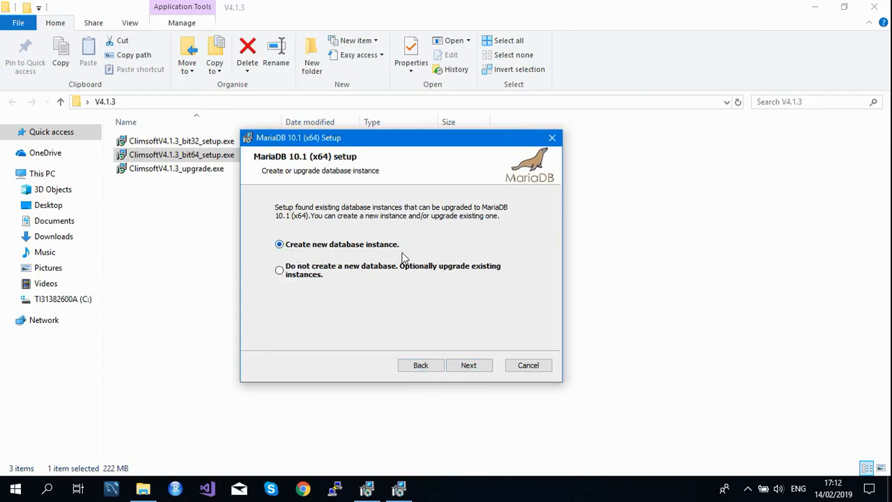
left_click(470, 367)
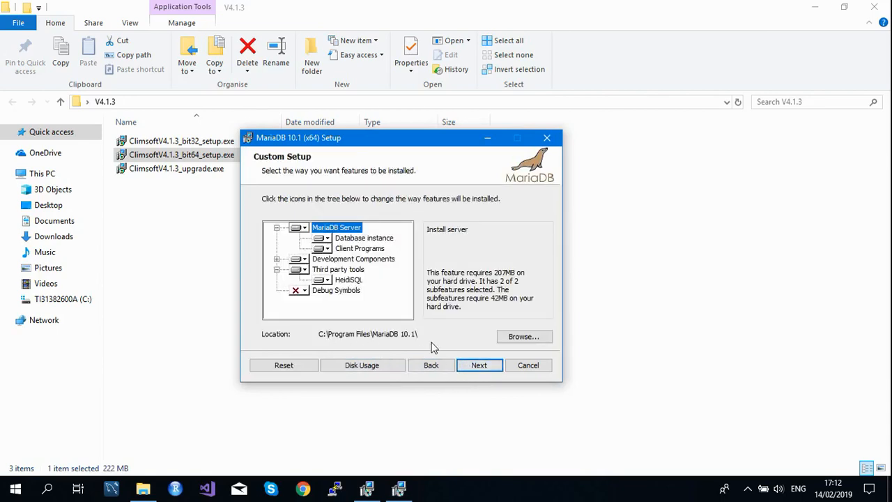
left_click(485, 367)
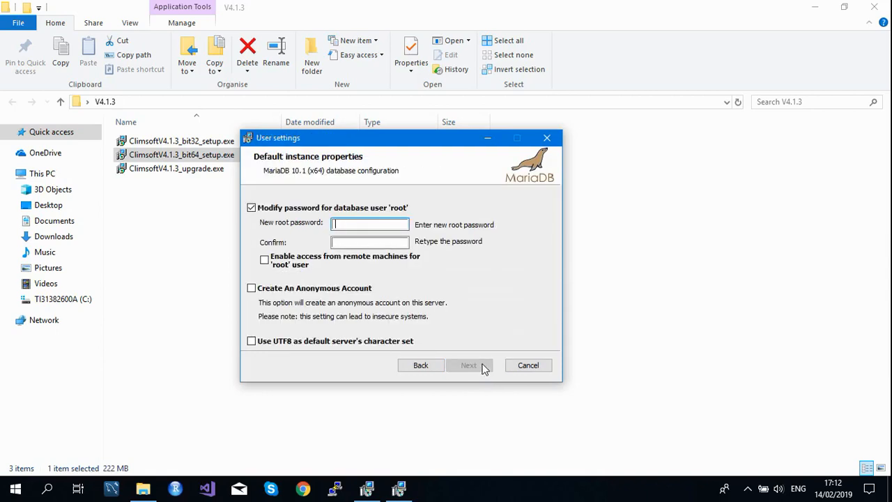
Enter and confirm the new root password and enable access from remote machines.
left_click_drag(413, 145, 401, 113)
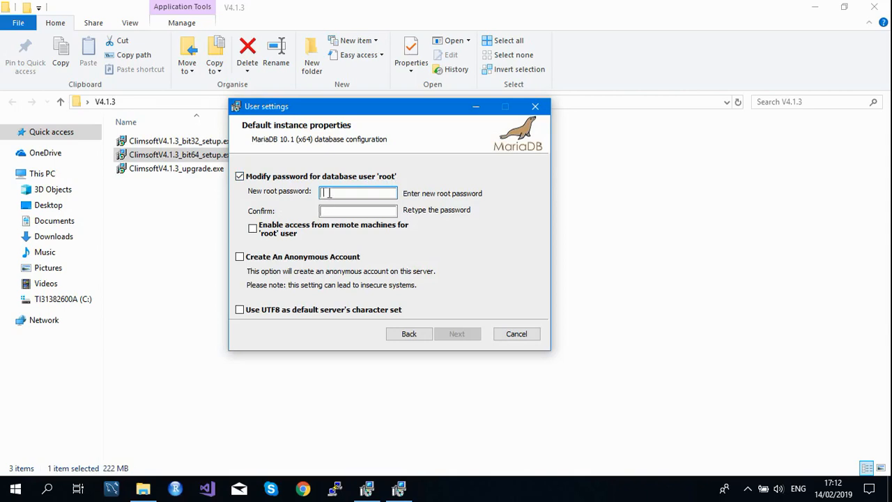
type("*****")
left_click(334, 209)
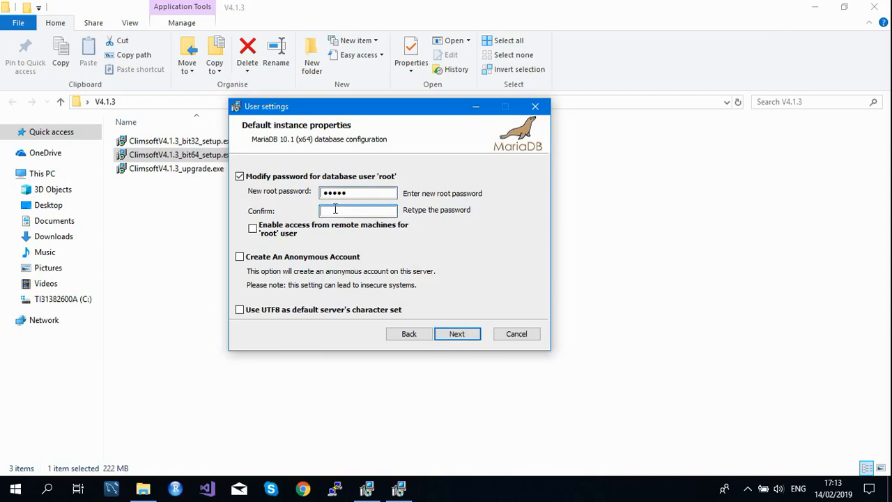
type("*****")
left_click(252, 229)
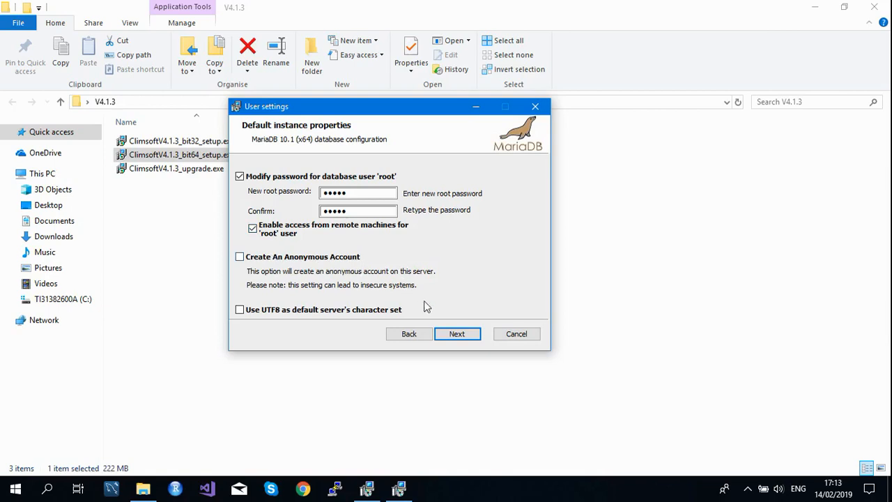
left_click(459, 335)
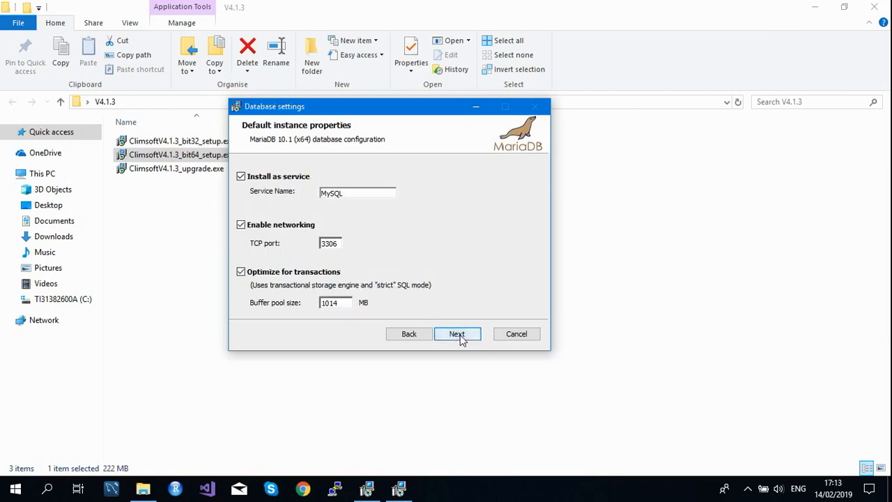
Change the TCP port from 3306 to 3308.
left_click_drag(401, 112, 384, 115)
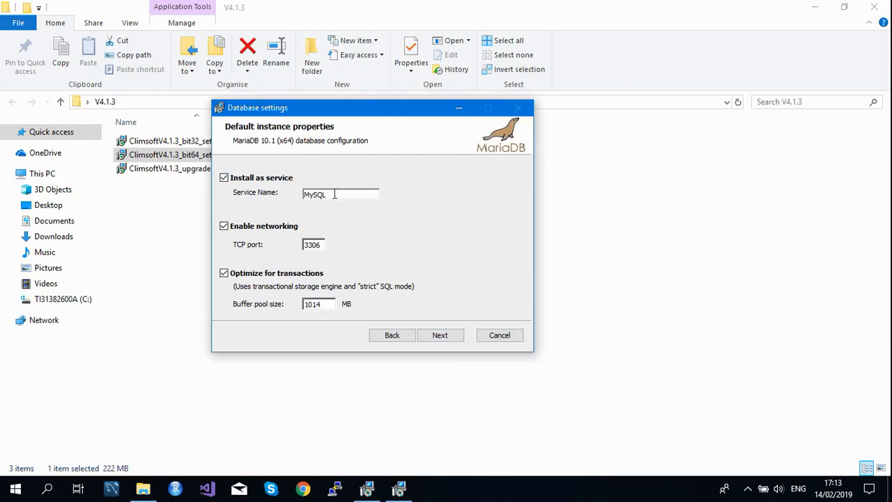
left_click_drag(327, 194, 296, 195)
left_click_drag(324, 245, 302, 243)
left_click(318, 245)
key("BackSpace")
type("8")
Replace the service name MySQL with MARIADB and recheck the 3308 port value.
left_click_drag(332, 194, 306, 195)
type("MARIADB")
left_click(323, 244)
left_click_drag(323, 244, 301, 245)
left_click_drag(322, 245, 303, 244)
left_click(322, 245)
left_click_drag(321, 245, 302, 244)
Confirm the database settings, skip usage feedback, and start installing MariaDB 10.1 (x64).
left_click(445, 336)
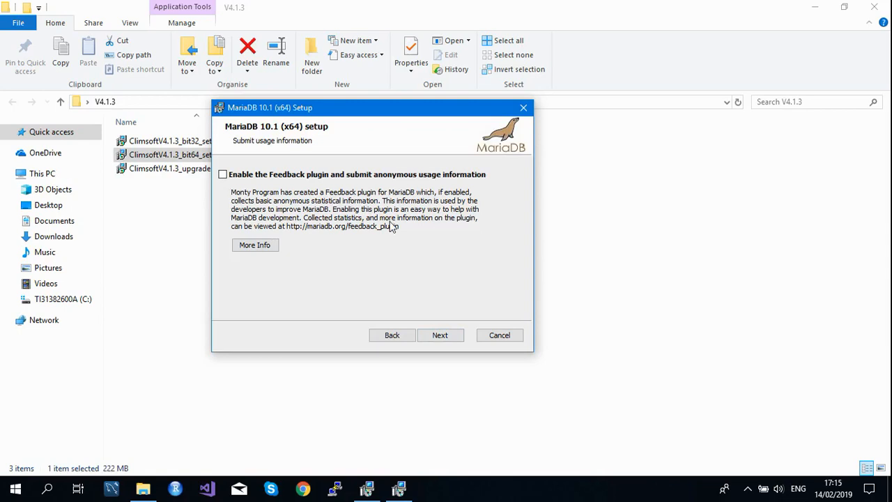
left_click(441, 335)
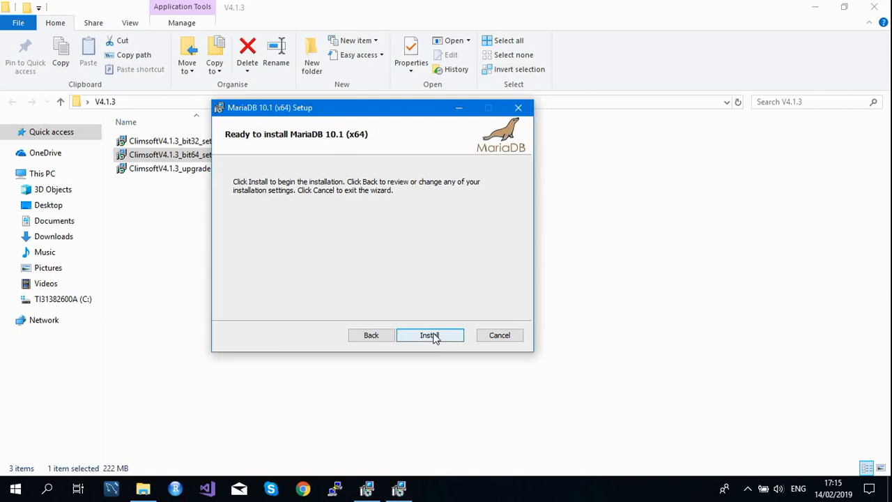
left_click(434, 335)
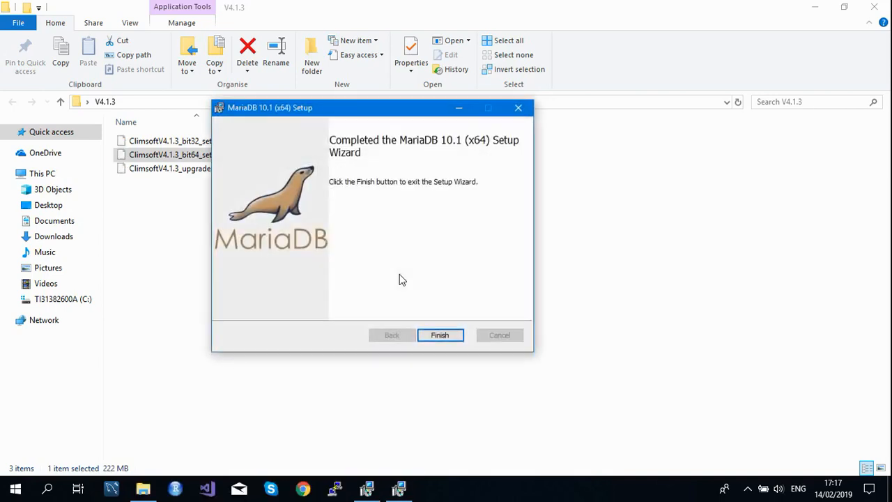
left_click(453, 337)
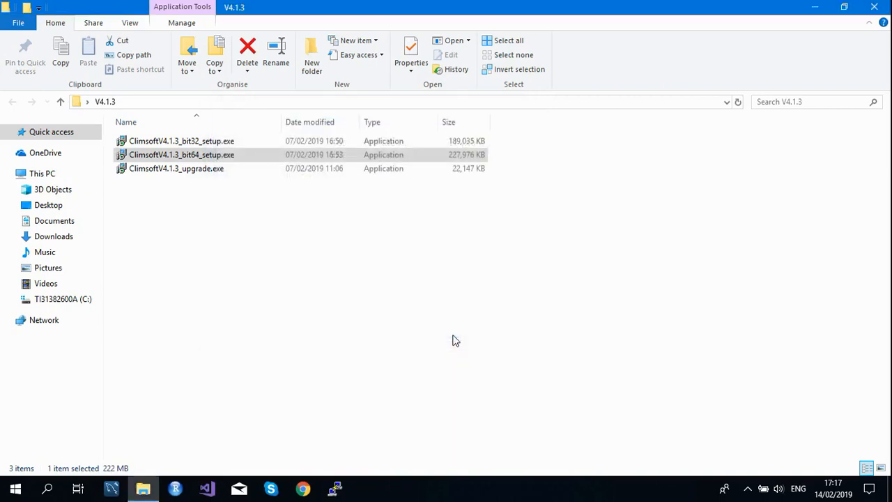
left_click(874, 9)
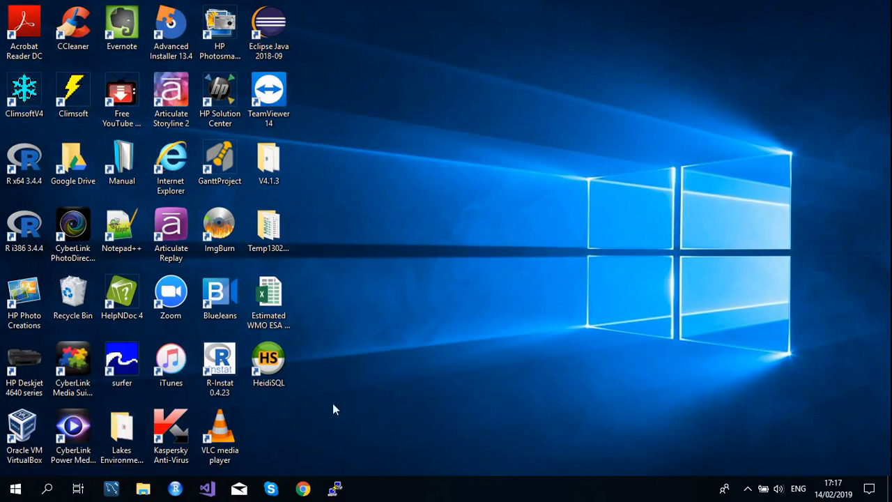
double_click(276, 359)
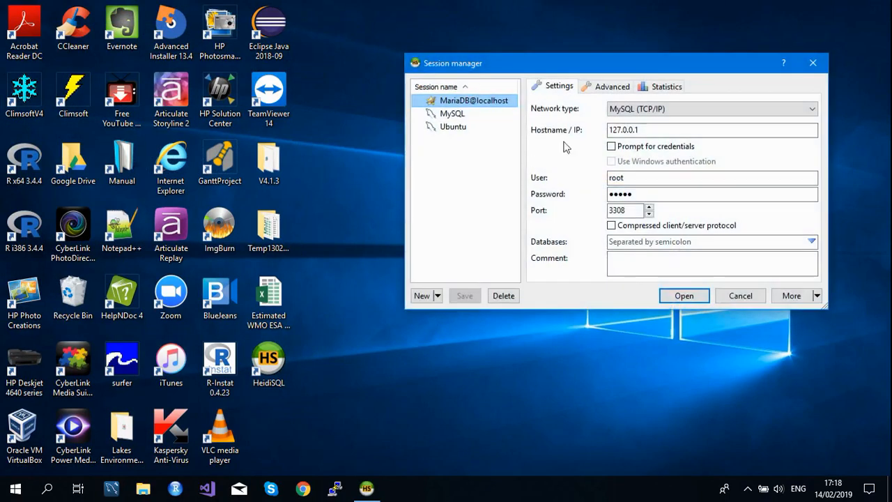
left_click_drag(638, 60, 475, 77)
left_click_drag(484, 147, 441, 147)
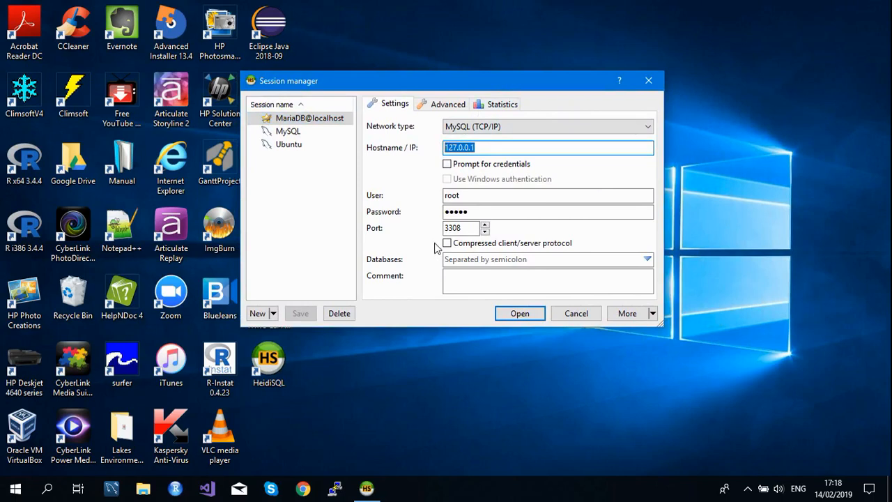
left_click(463, 196)
left_click_drag(463, 196, 443, 196)
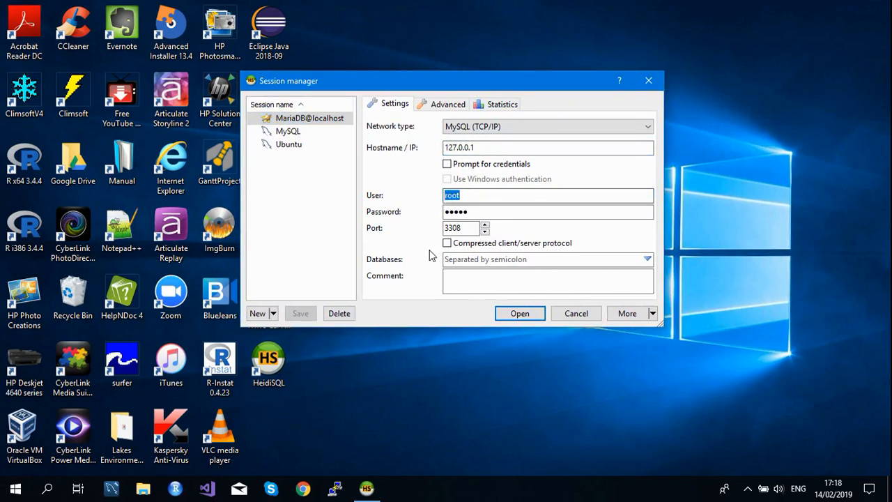
left_click_drag(589, 212, 449, 212)
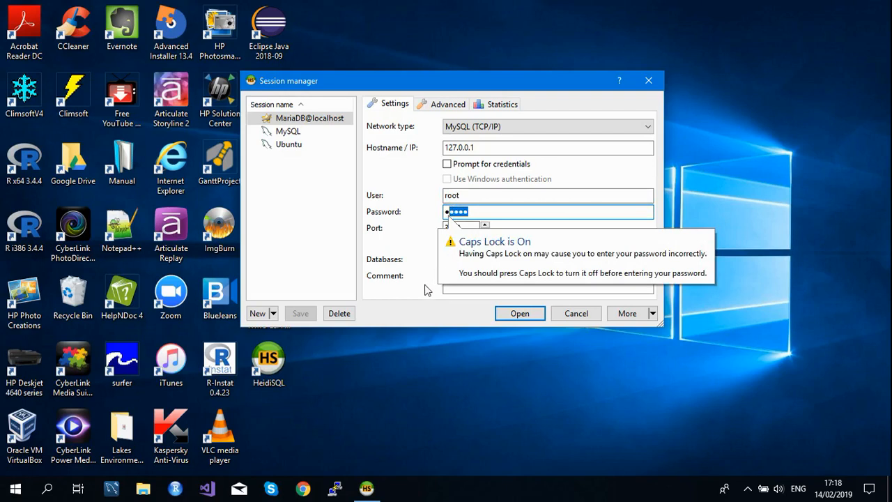
left_click(477, 216)
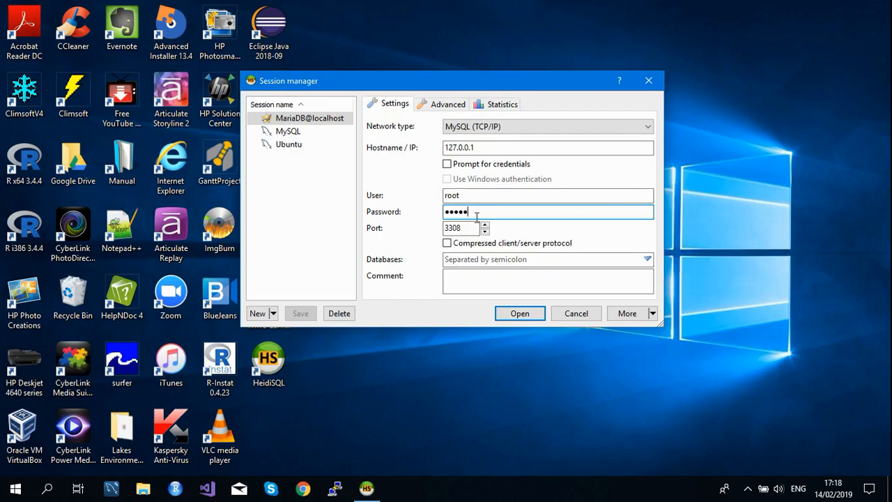
left_click(470, 228)
left_click_drag(470, 228, 444, 228)
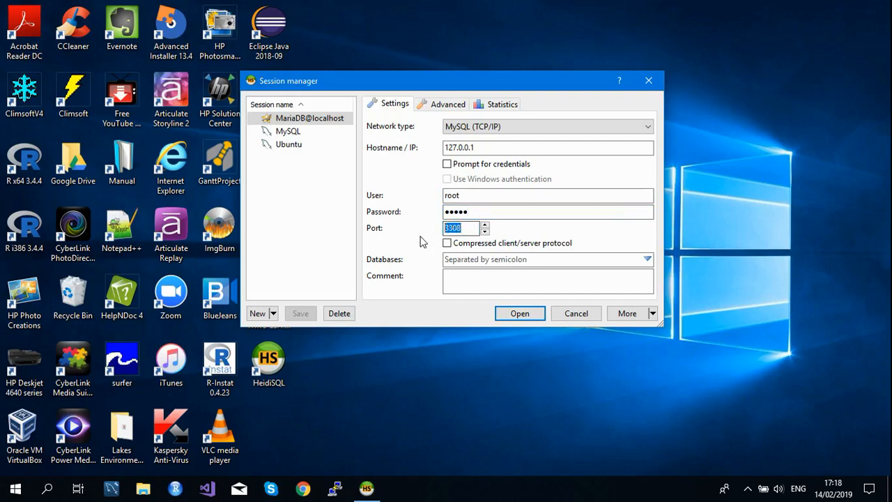
Open the MariaDB@localhost session to list information_schema, mysql, performance_schema and test.
left_click(518, 316)
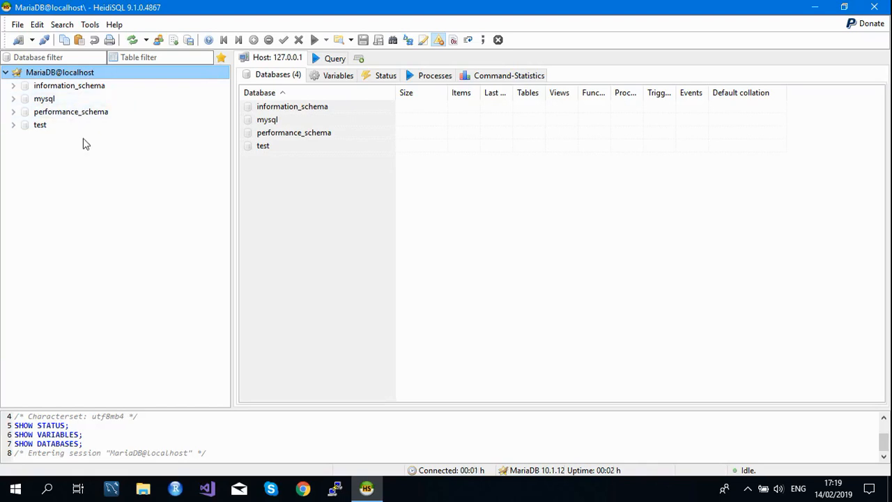
Close HeidiSQL and open File Explorer on the C: drive.
left_click(875, 7)
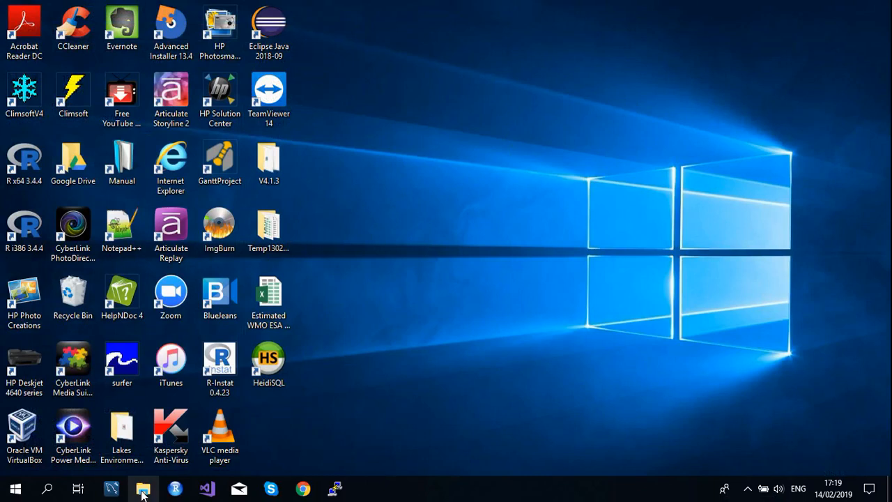
key("super+e")
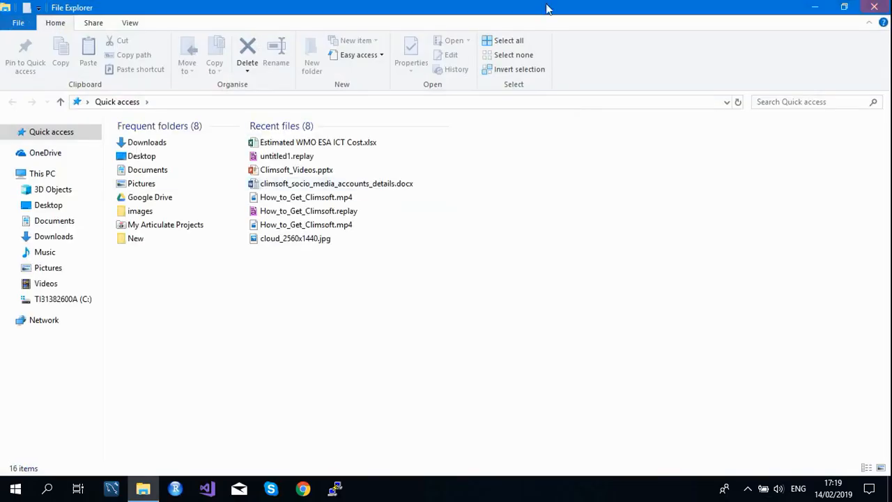
left_click(49, 299)
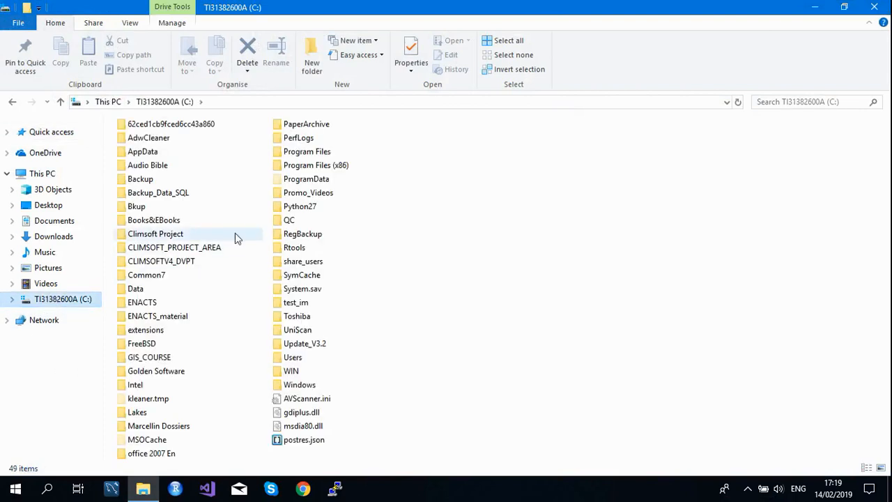
Navigate through Program Files (x86) and ClimsoftV4 into the Dbase folder.
left_click(300, 169)
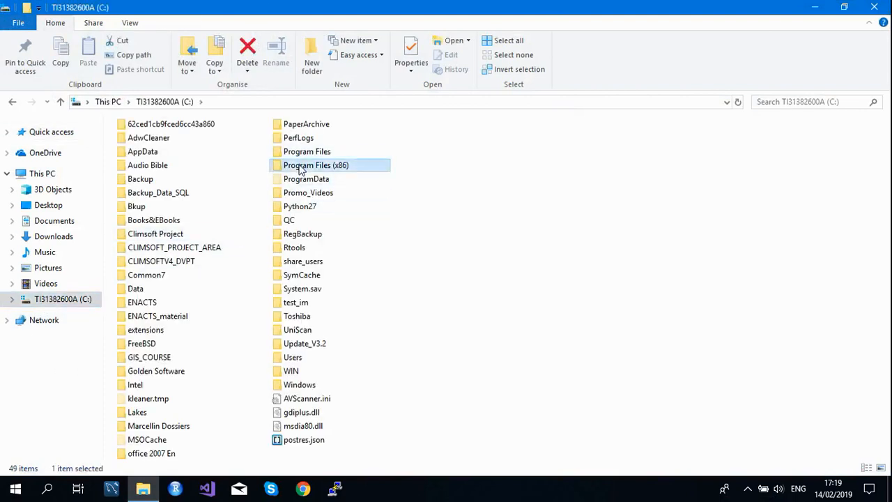
double_click(300, 169)
left_click(131, 173)
key("c")
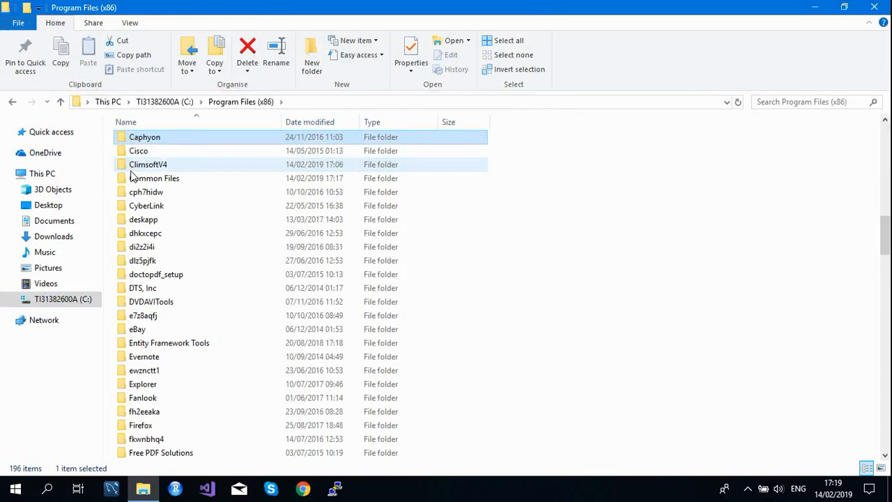
key("l")
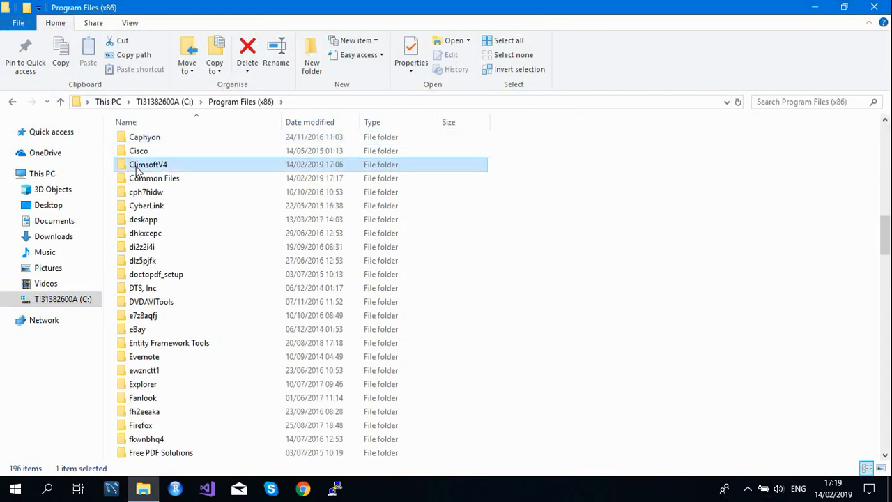
key("Return")
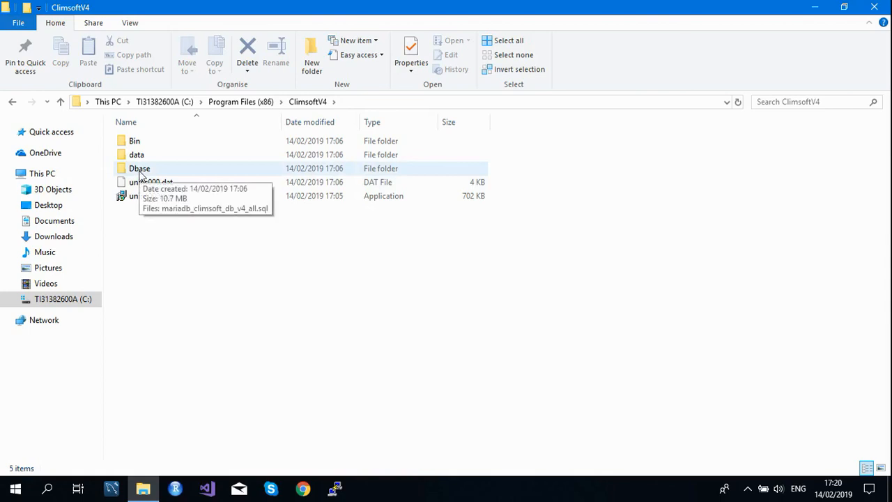
double_click(140, 173)
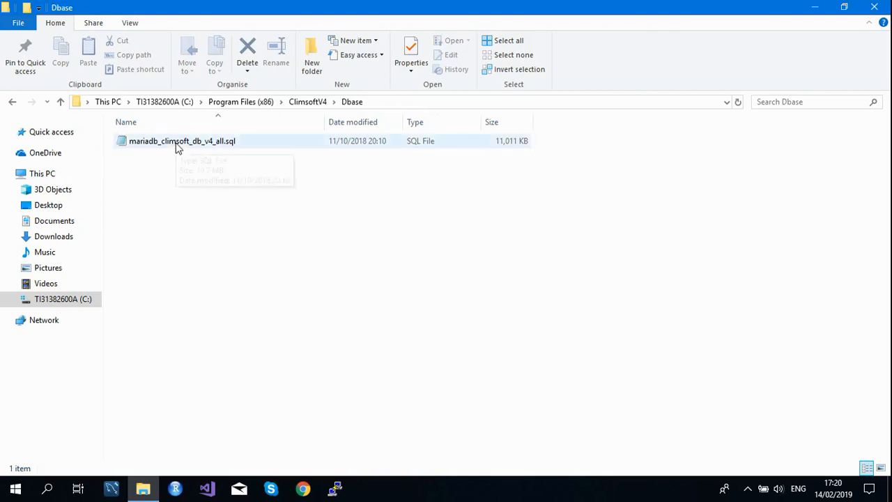
mouse_move(176, 146)
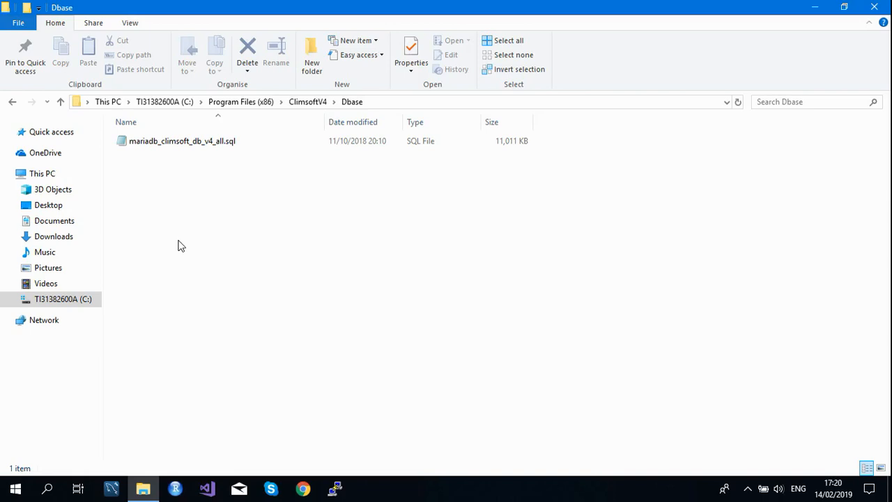
Launch MySQL Client (MariaDB 10.1) from a Start search for 'maria'.
left_click(47, 491)
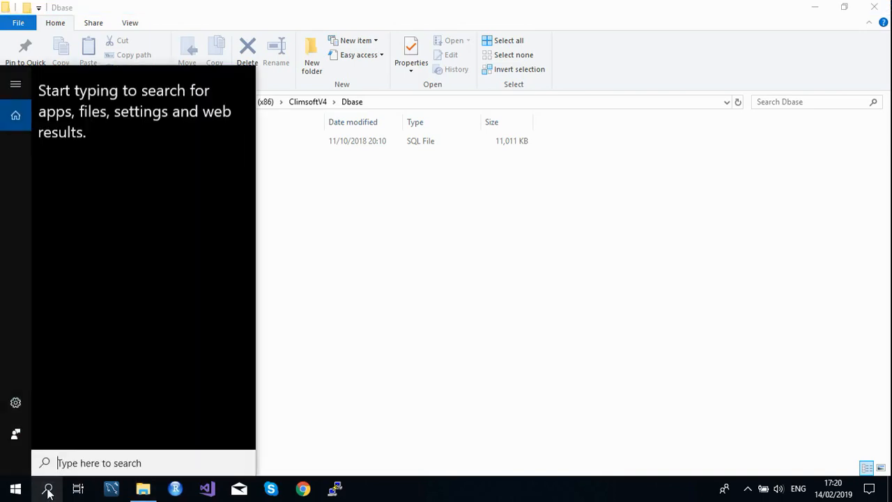
type("maria")
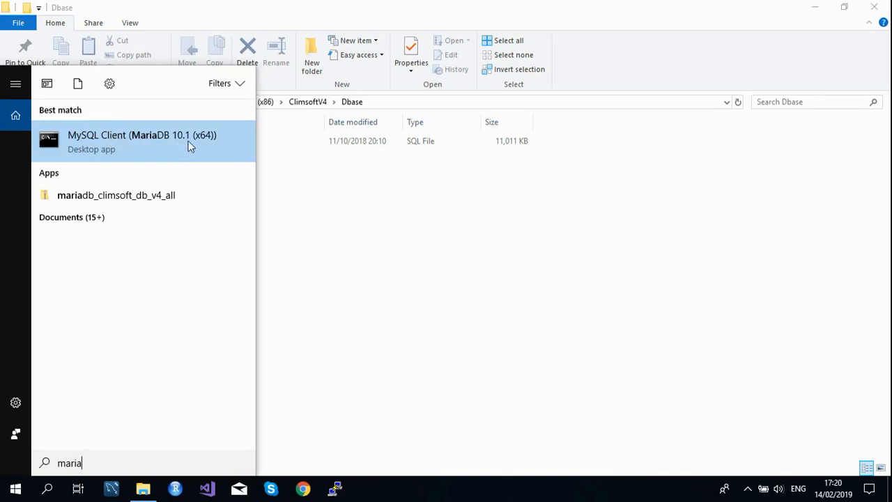
left_click(134, 141)
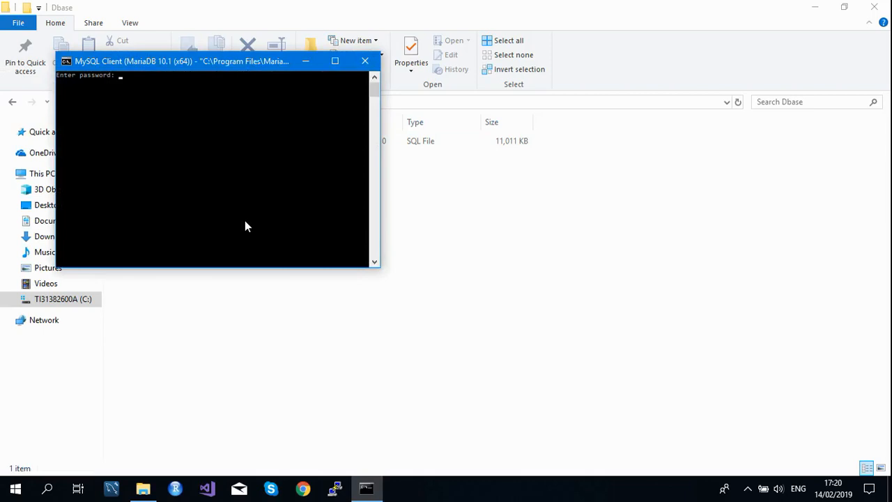
Log in with the root password and type 'source' at the prompt.
type("**")
key("Return")
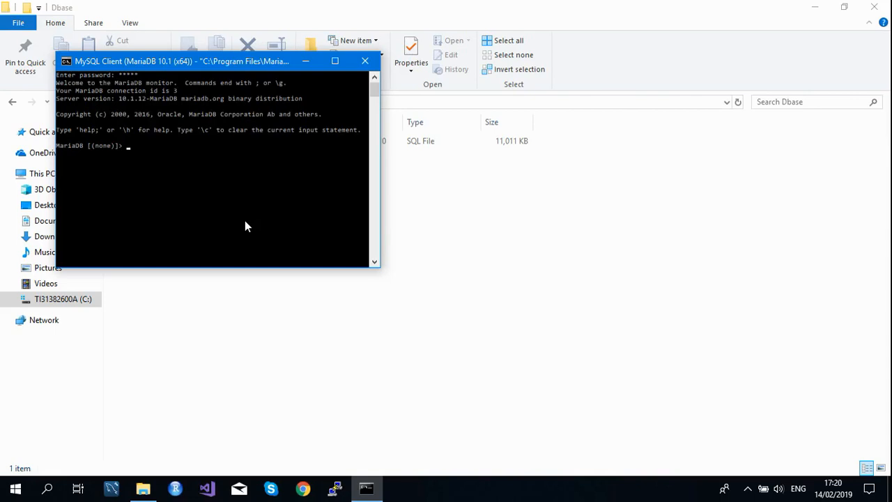
type("source")
Copy the Dbase folder path and paste it after 'source' with a trailing backslash.
left_click_drag(242, 62, 321, 249)
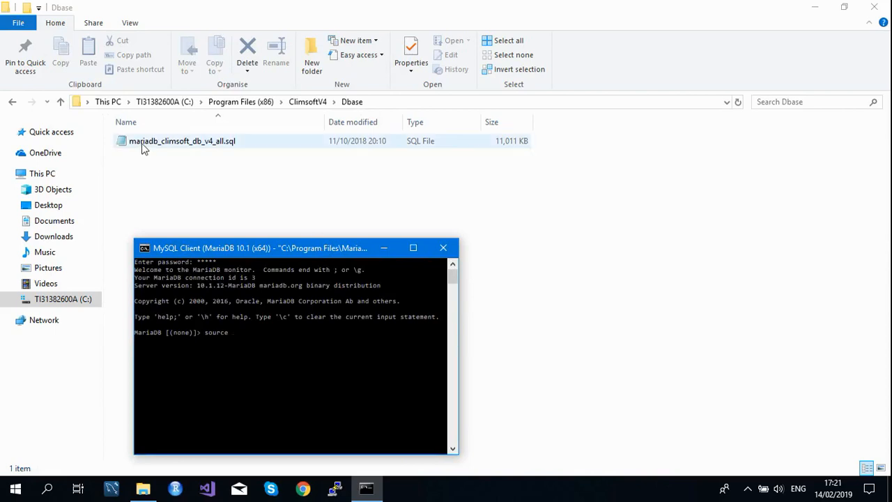
left_click(378, 102)
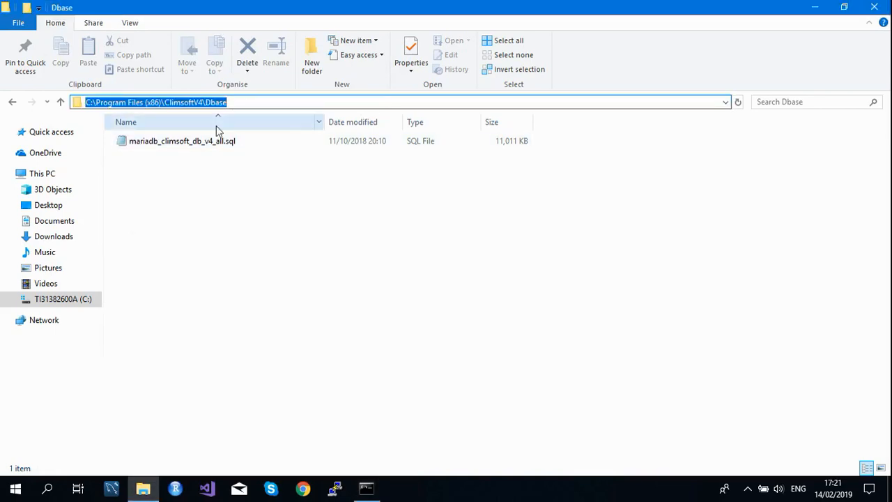
right_click(199, 104)
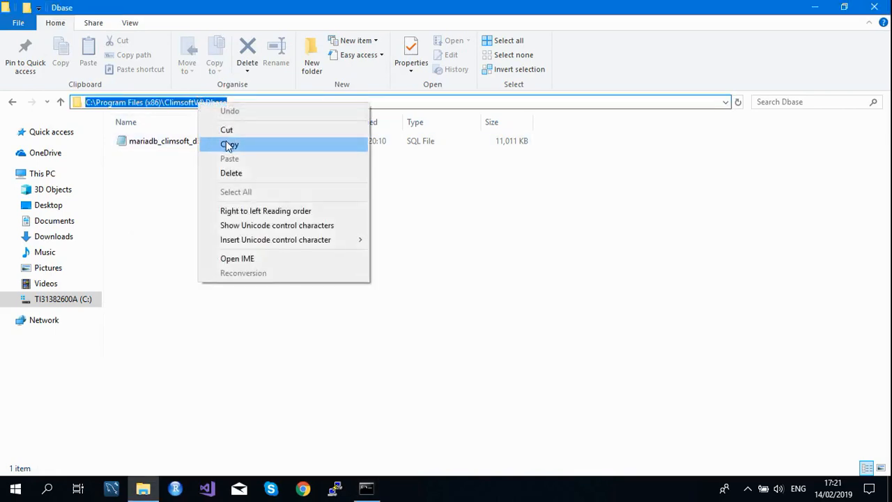
left_click(224, 144)
left_click(366, 489)
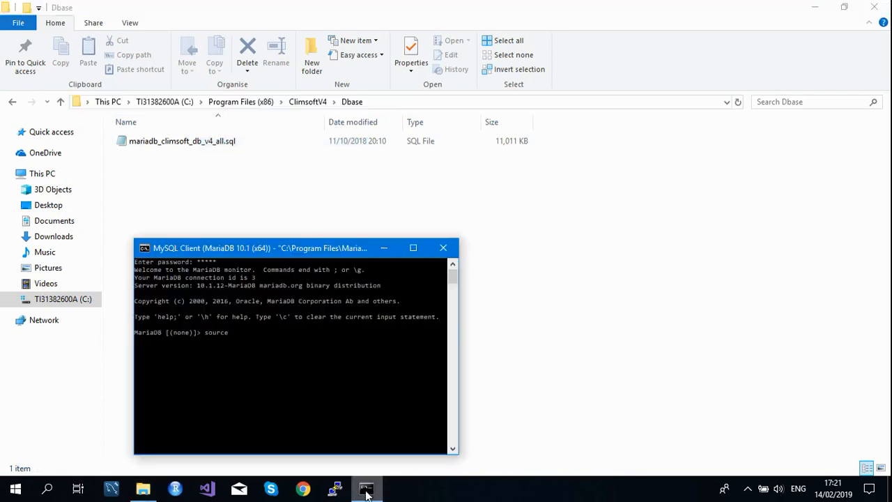
right_click(234, 333)
left_click(266, 372)
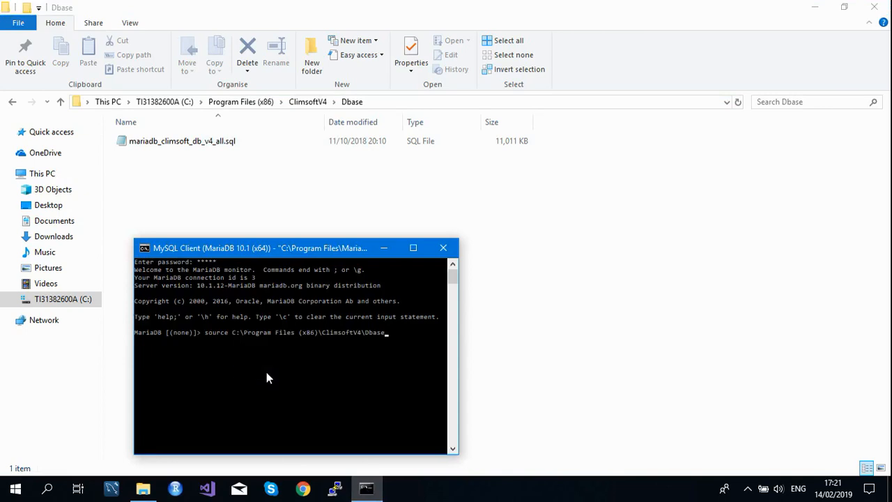
type("\\")
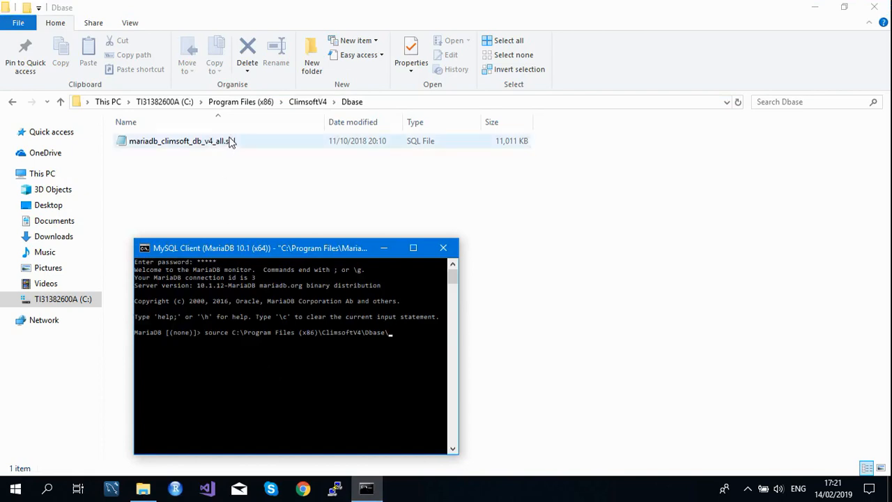
Append the file name mariadb_climsoft_db_v4_all.sql to the command and maximize the console.
right_click(226, 143)
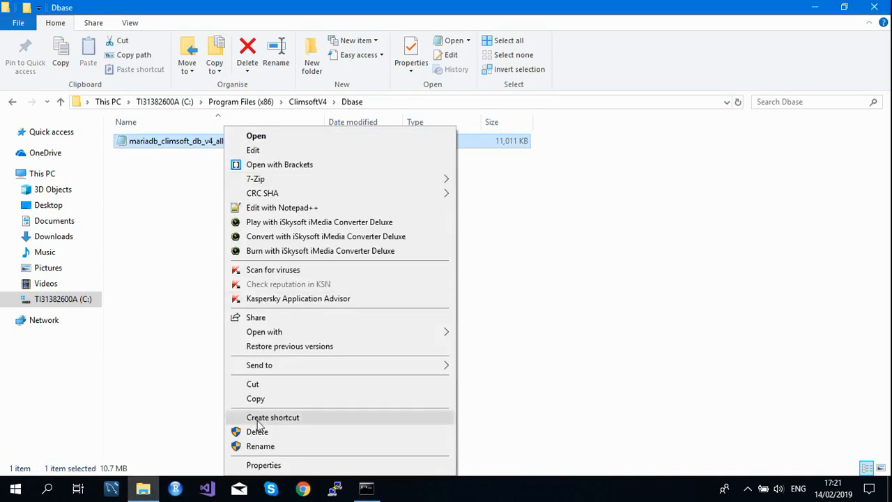
left_click(263, 446)
left_click_drag(249, 141, 128, 141)
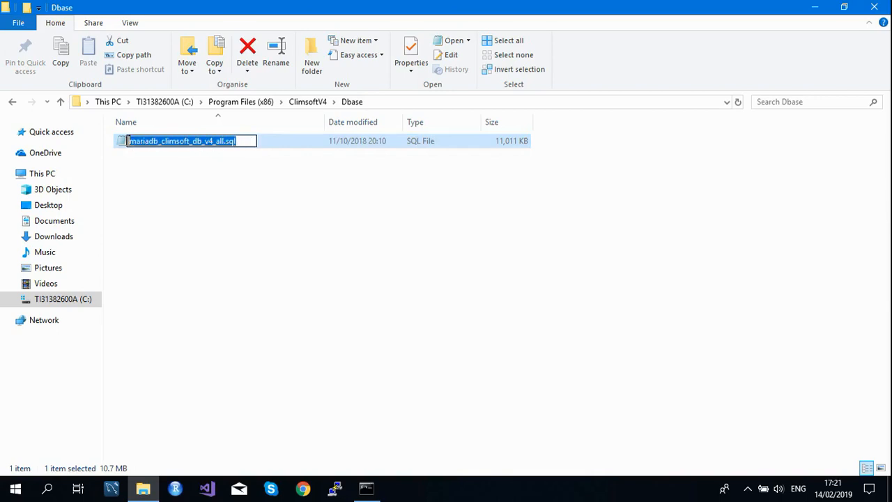
right_click(152, 138)
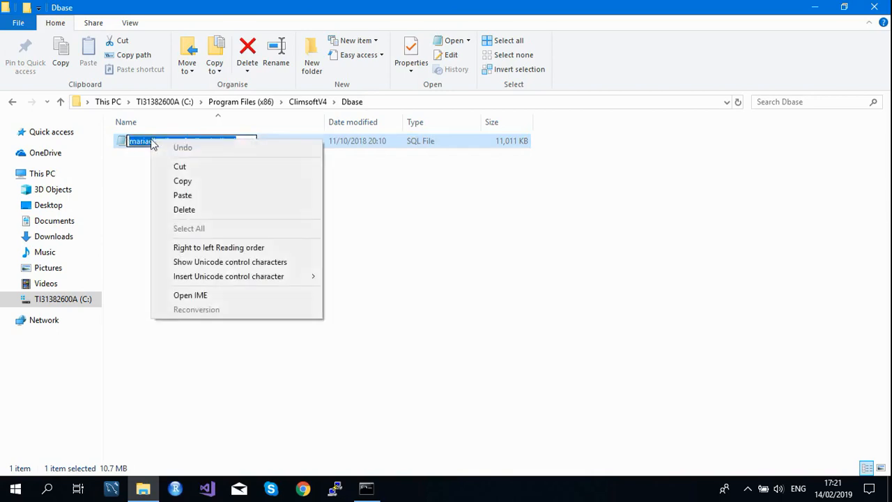
left_click(182, 181)
left_click(366, 488)
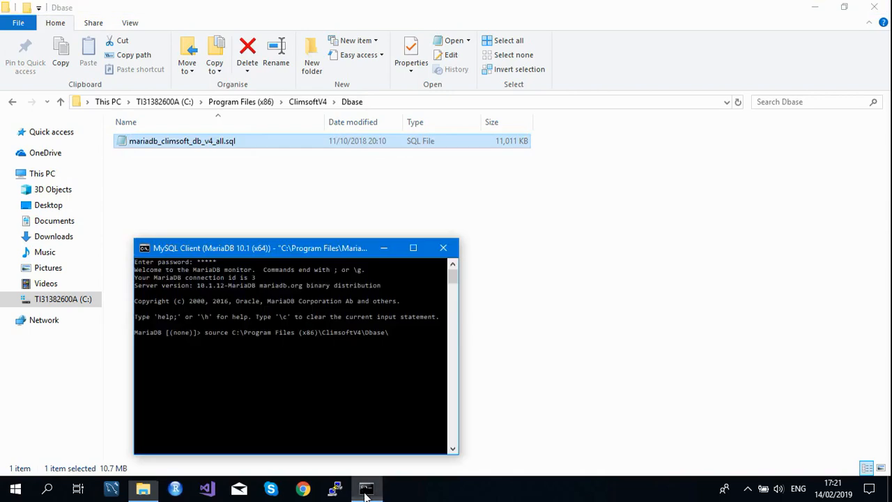
right_click(388, 335)
left_click(414, 367)
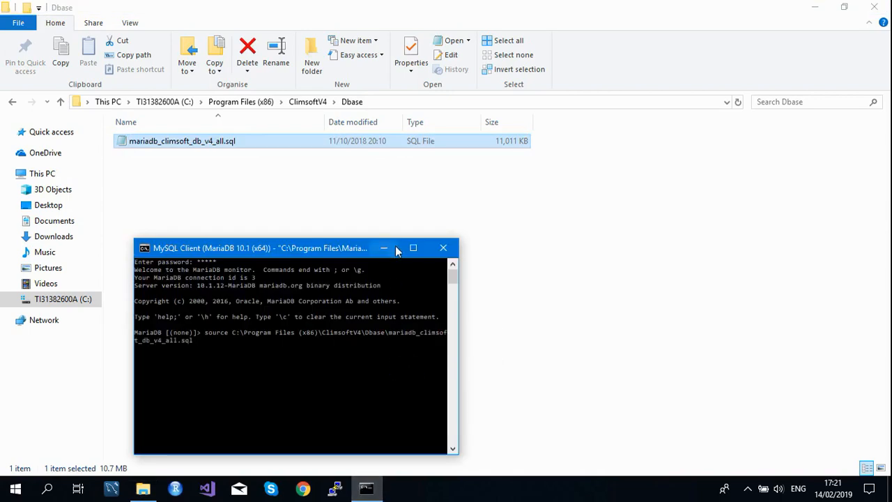
left_click(413, 247)
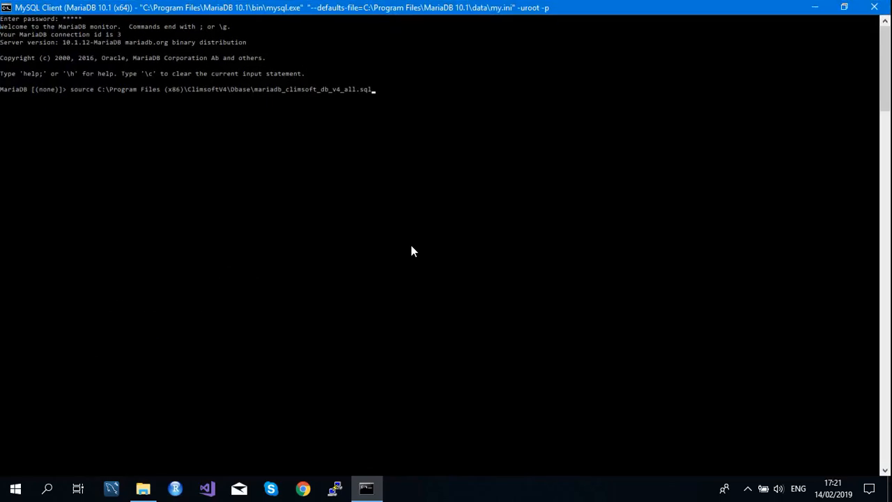
Execute the source command to import mariadb_climsoft_db_v4_all.sql.
key("Return")
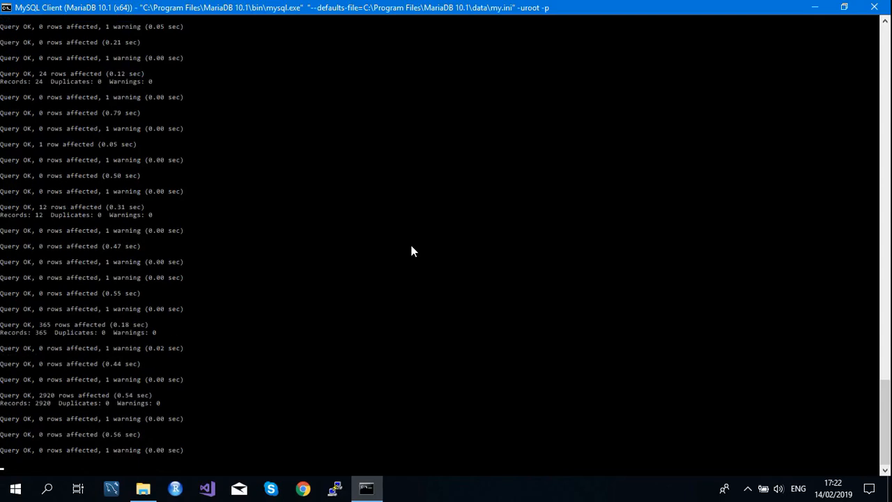
Minimize the console and Explorer, start HeidiSQL, and open the MariaDB@localhost session.
left_click(816, 9)
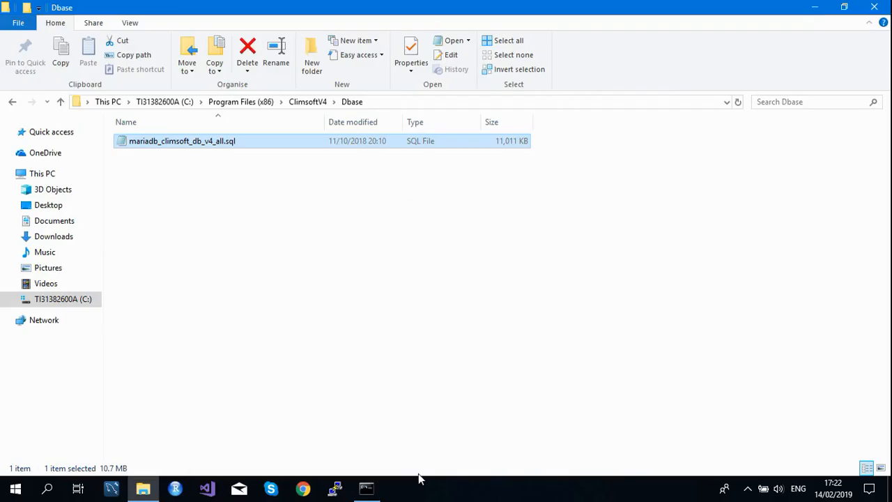
left_click(814, 10)
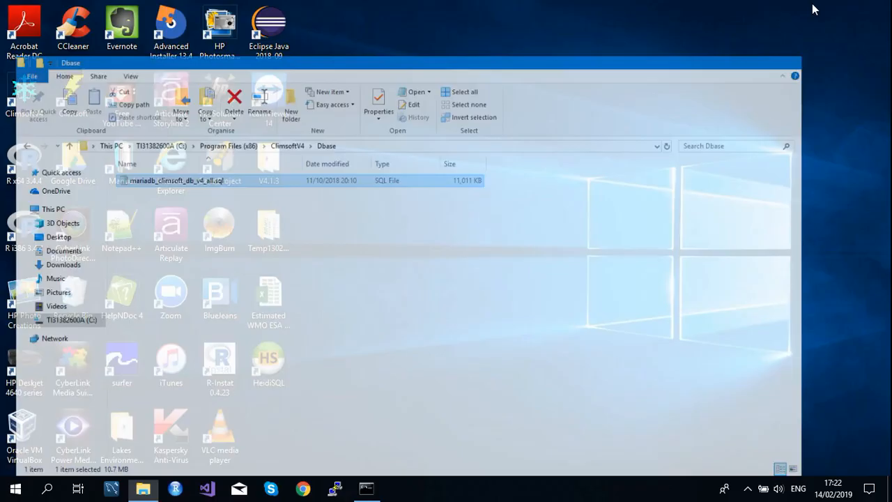
double_click(273, 360)
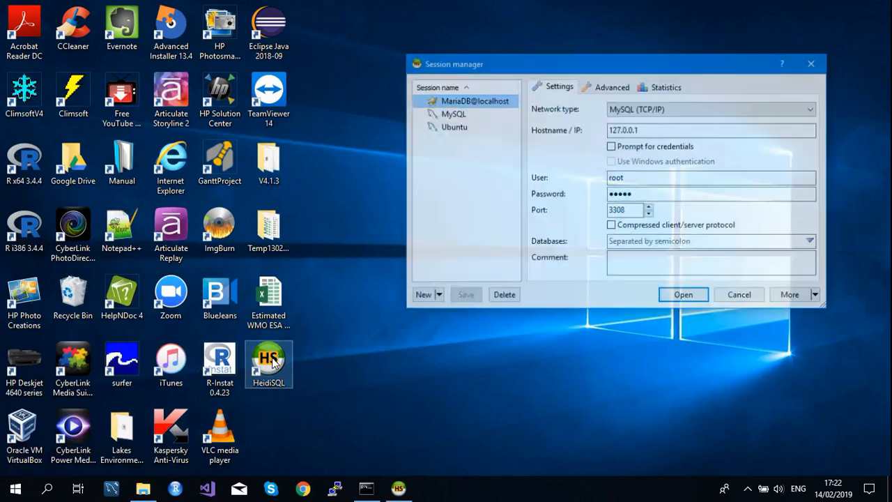
left_click(685, 295)
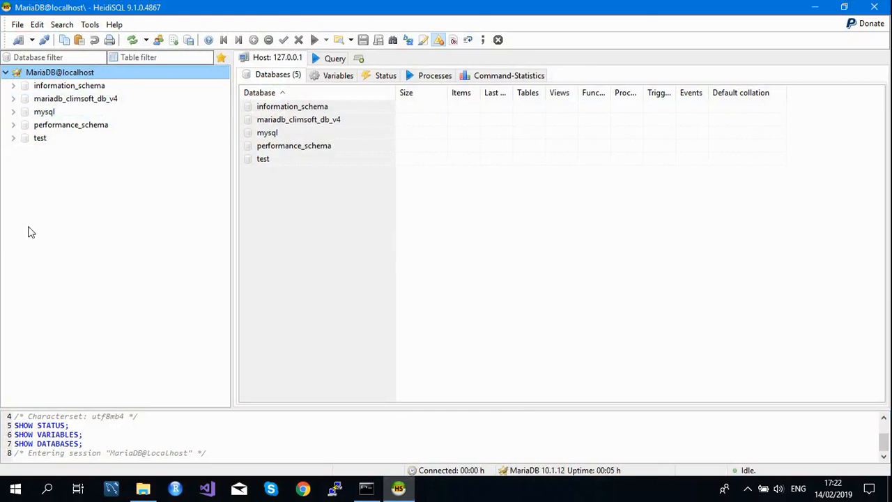
Return to the MariaDB console to import mariadb_climsoft_test_db_v4 from its SQL file.
left_click(366, 493)
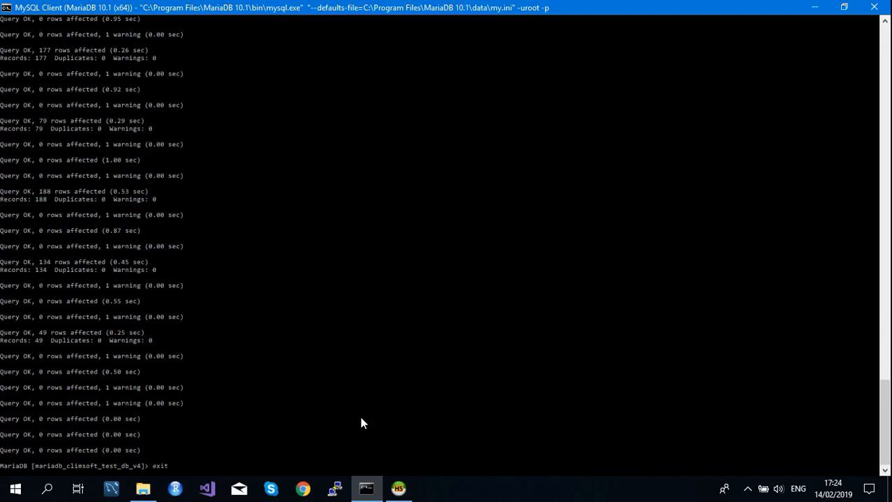
Exit the MariaDB monitor and console, then refresh HeidiSQL's database list.
key("Return")
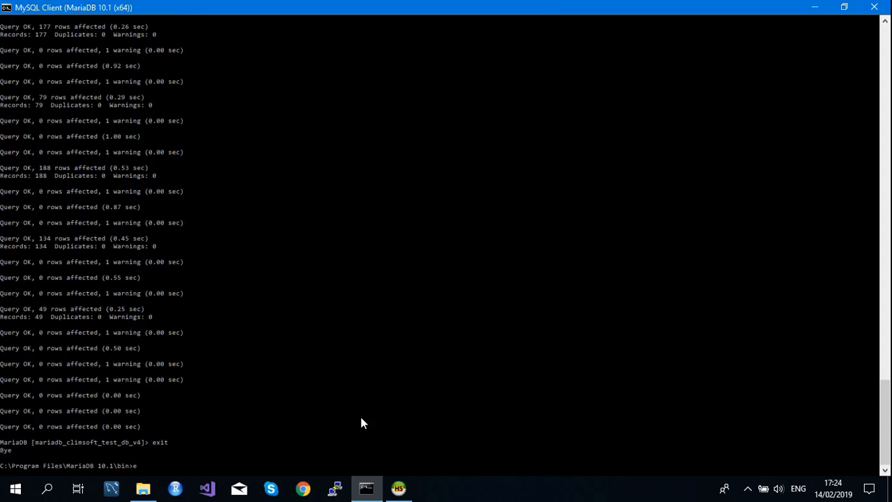
key("Return")
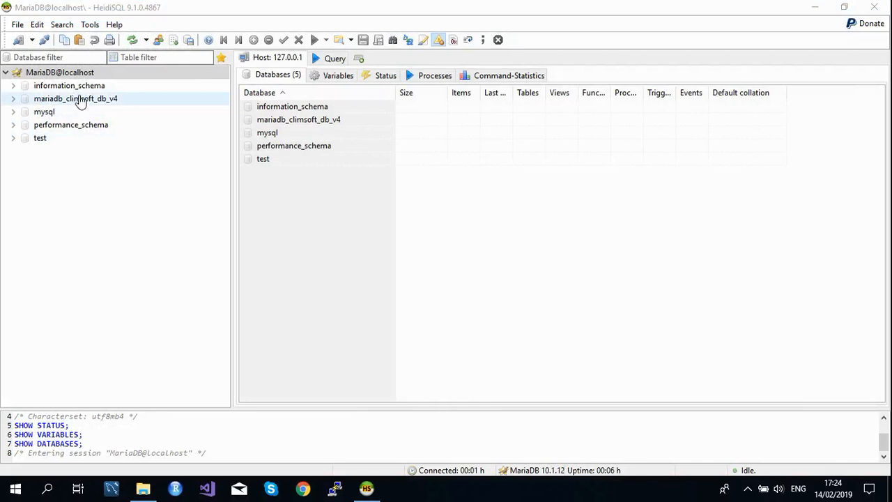
left_click(132, 40)
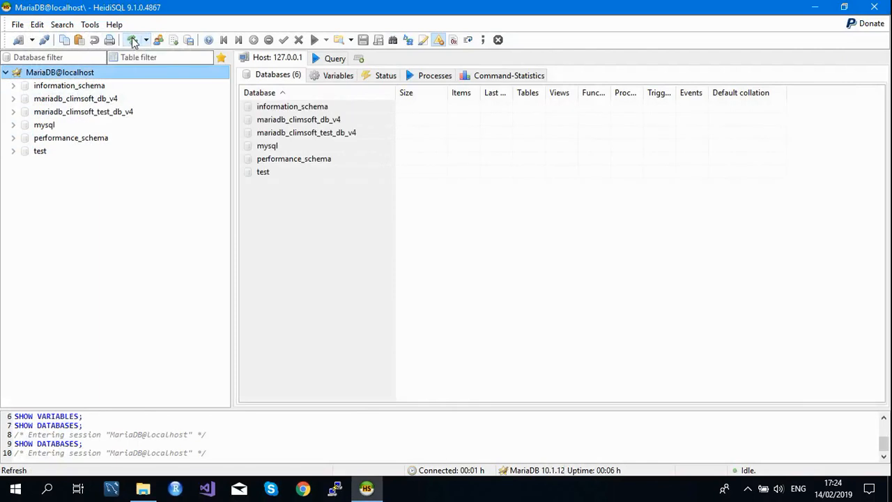
Check the tables in mariadb_climsoft_db_v4 and mariadb_climsoft_test_db_v4, then close HeidiSQL.
left_click(93, 101)
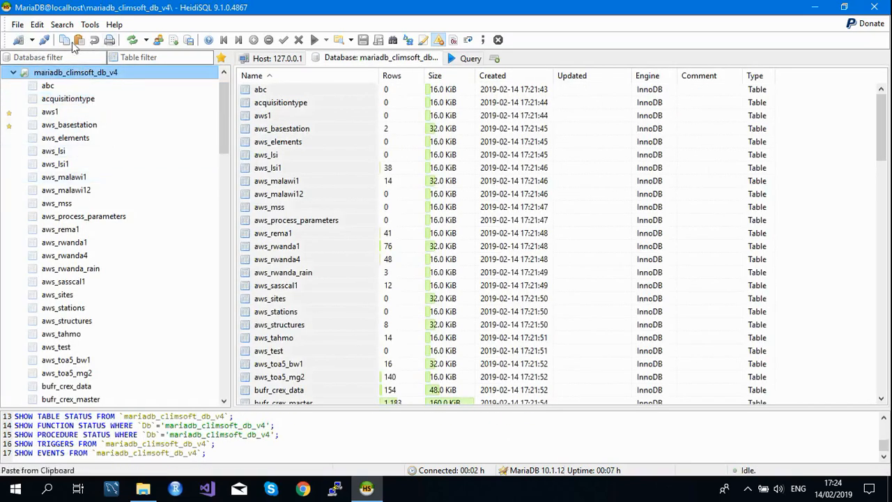
left_click(12, 73)
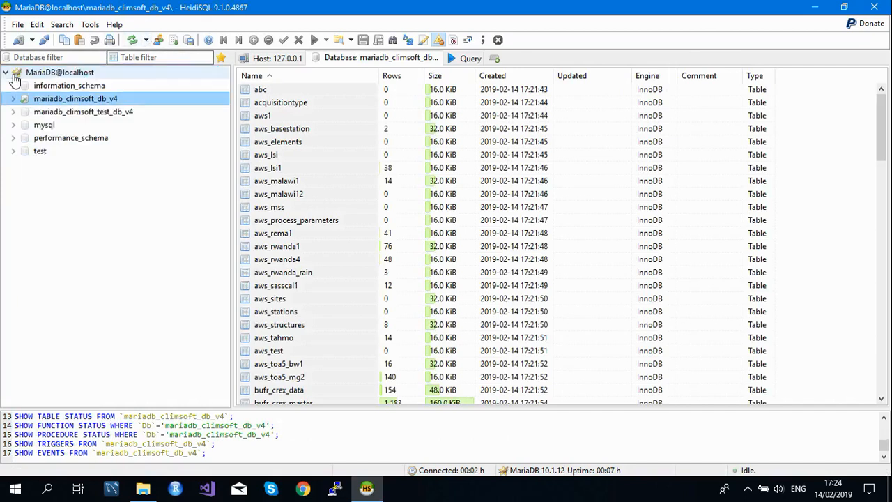
left_click(49, 112)
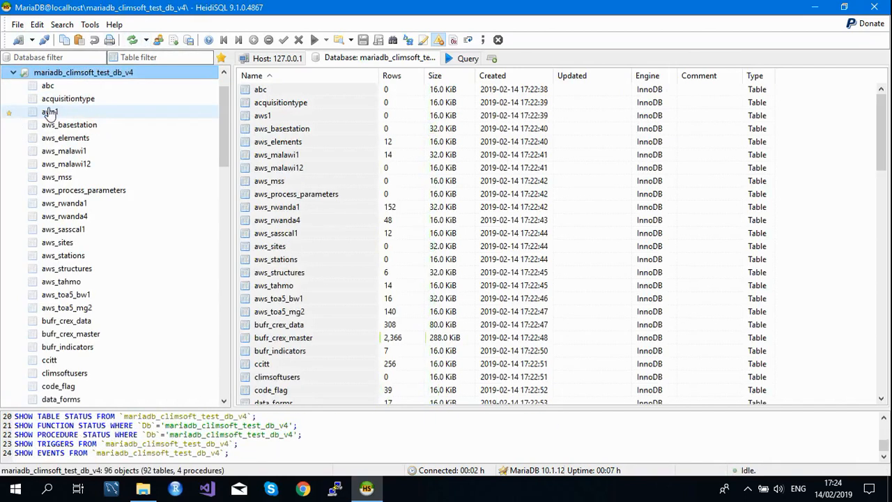
left_click(17, 72)
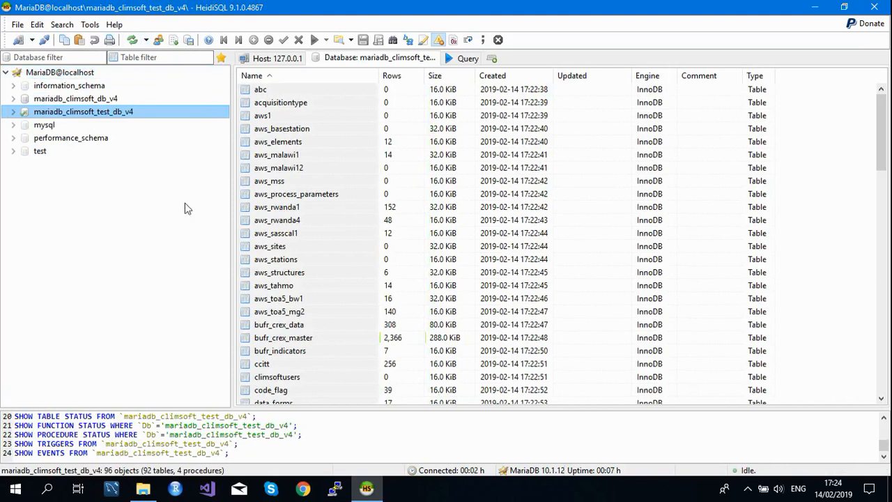
left_click(875, 8)
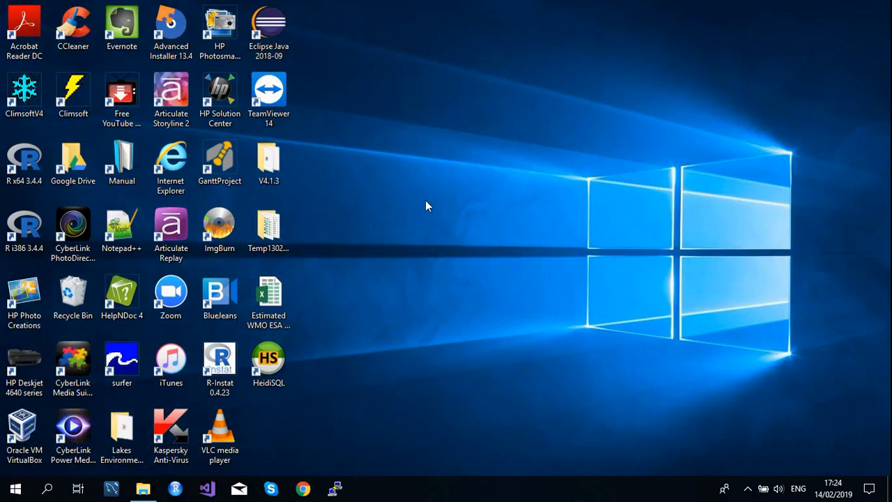
Browse File Explorer to C:\Program Files (x86) and select the ClimsoftV4 folder.
left_click(144, 493)
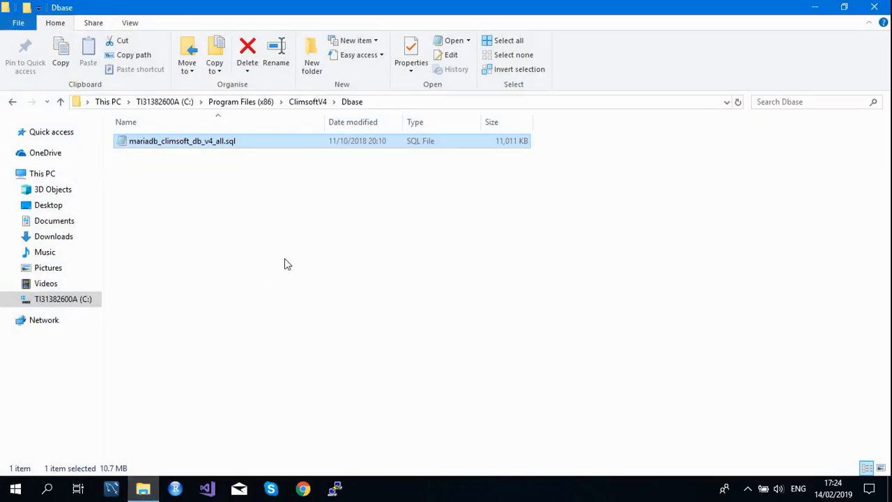
left_click(70, 303)
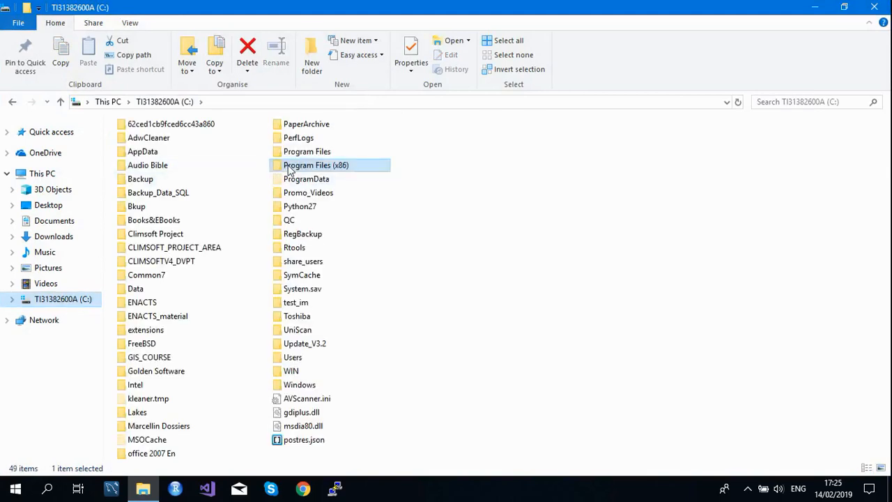
double_click(287, 170)
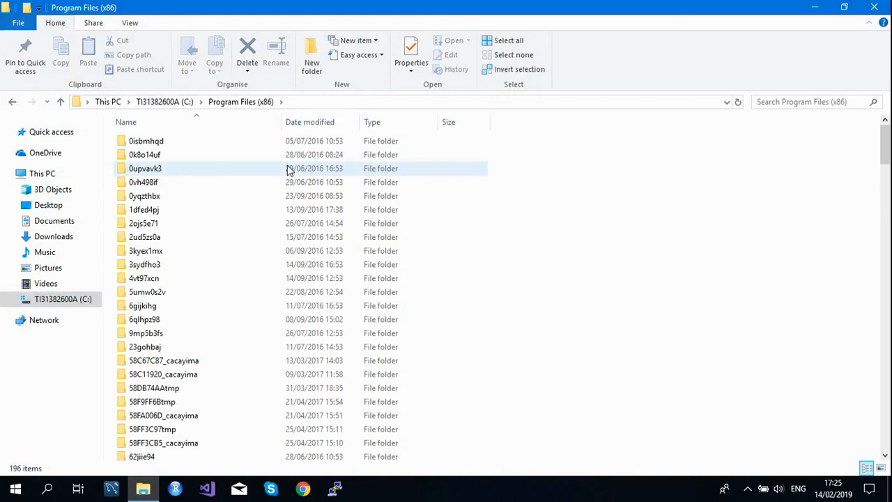
key("c")
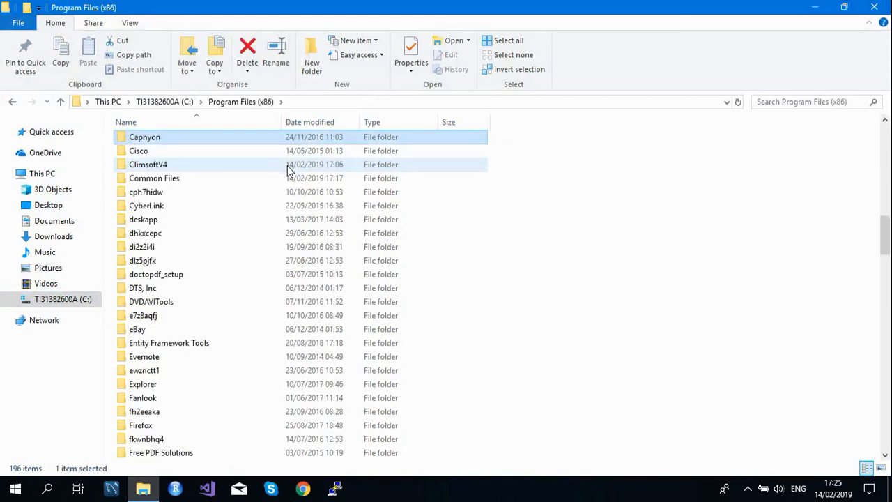
left_click(157, 168)
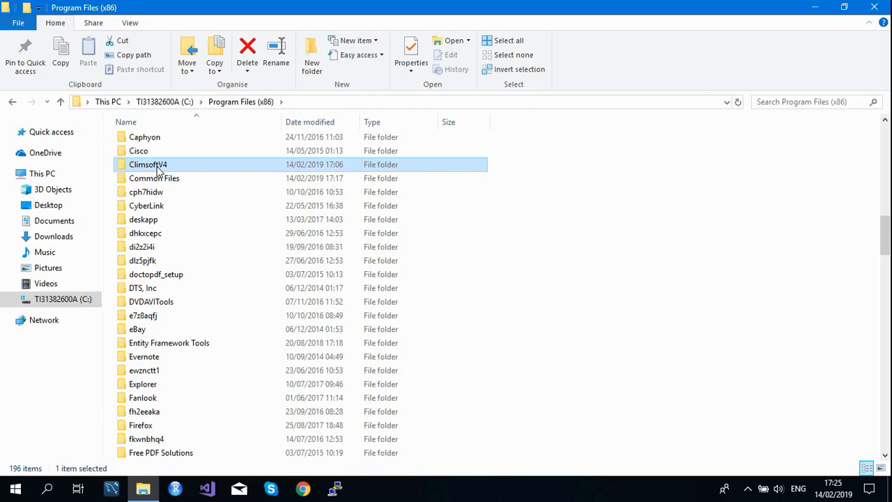
Open ClimsoftV4's Properties on the Security tab and scroll through the group names.
right_click(159, 170)
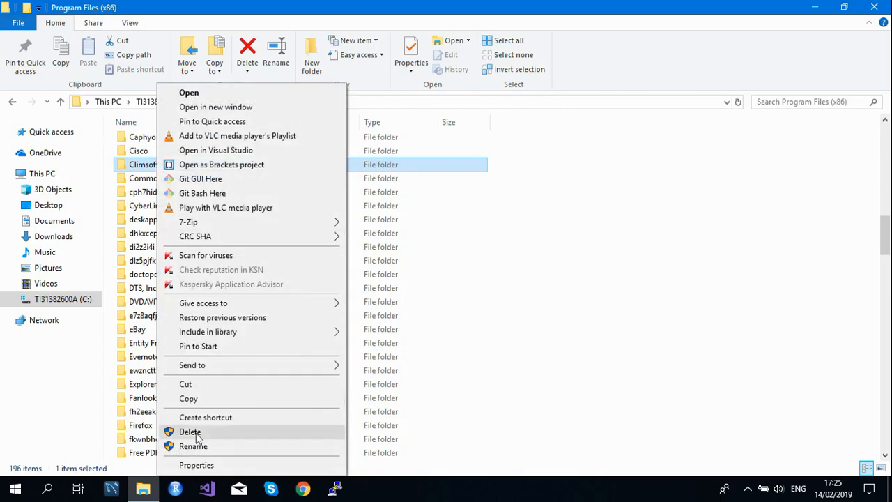
left_click(199, 466)
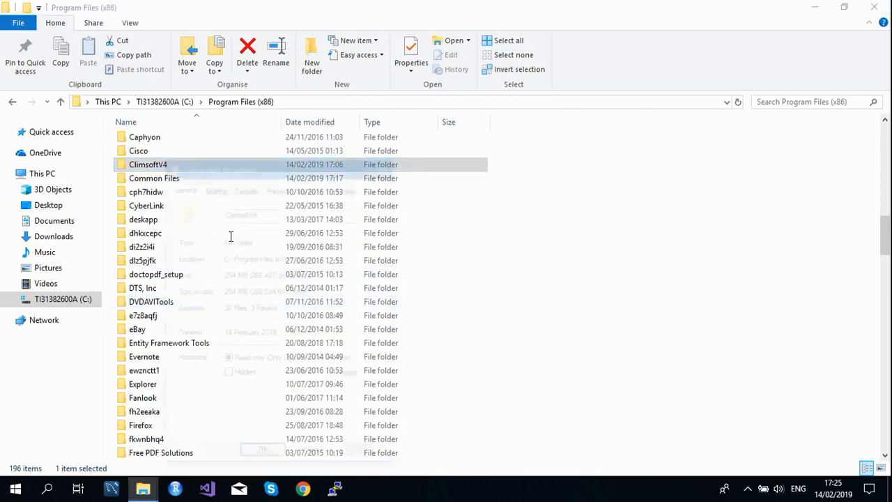
left_click_drag(273, 167, 284, 130)
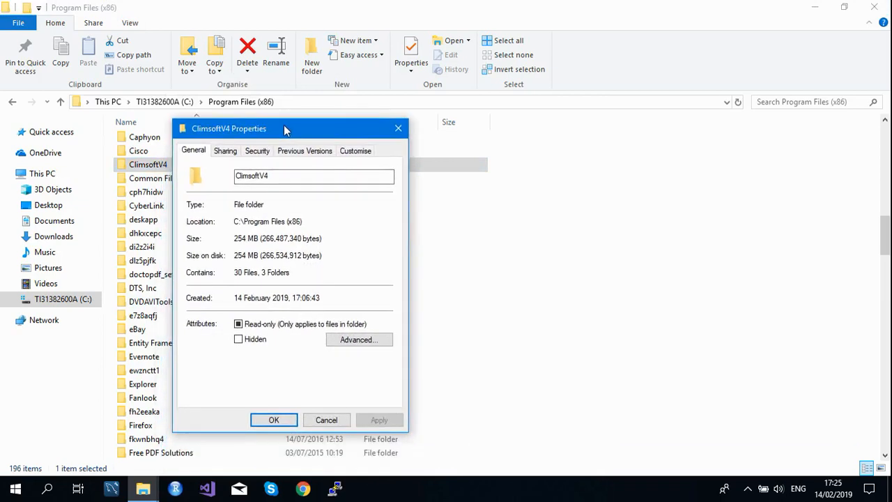
left_click(257, 152)
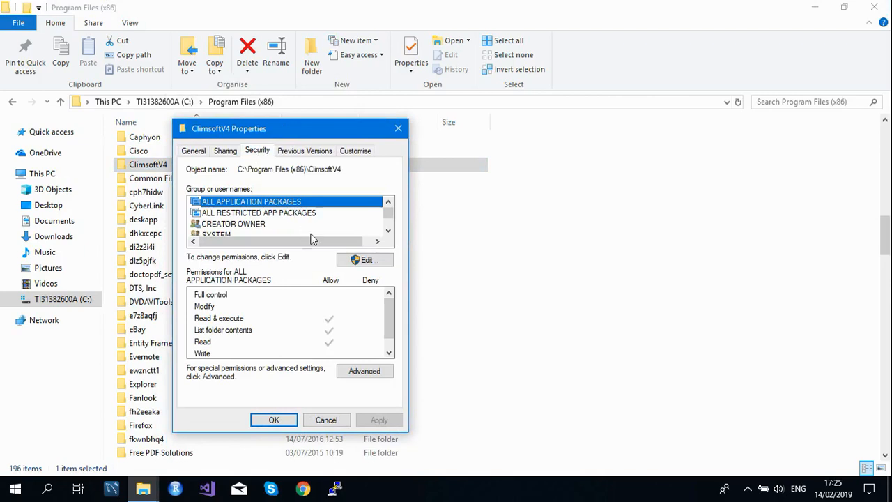
left_click(388, 232)
left_click(388, 232)
left_click(388, 232)
left_click(388, 232)
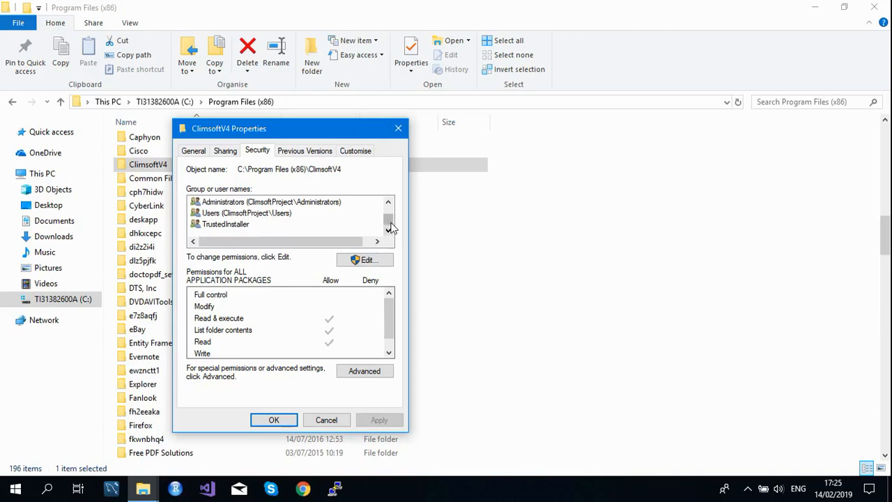
left_click_drag(387, 223, 385, 214)
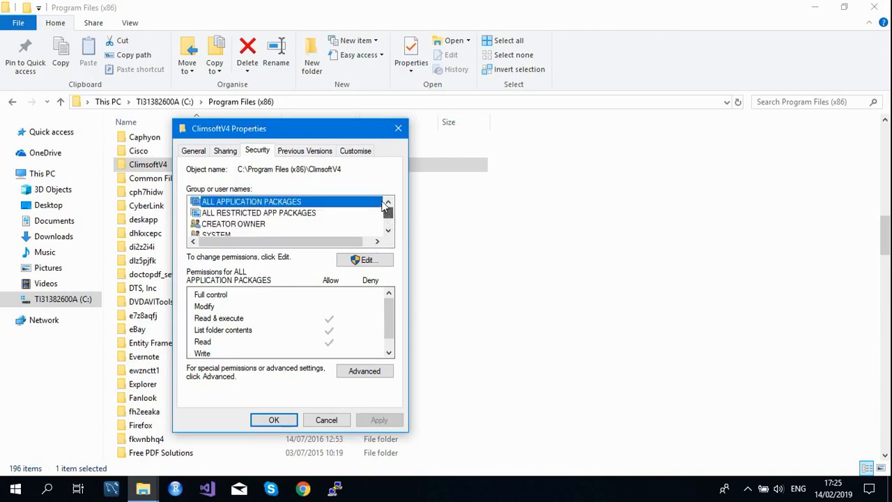
left_click(388, 232)
left_click(388, 232)
left_click(388, 232)
left_click(388, 232)
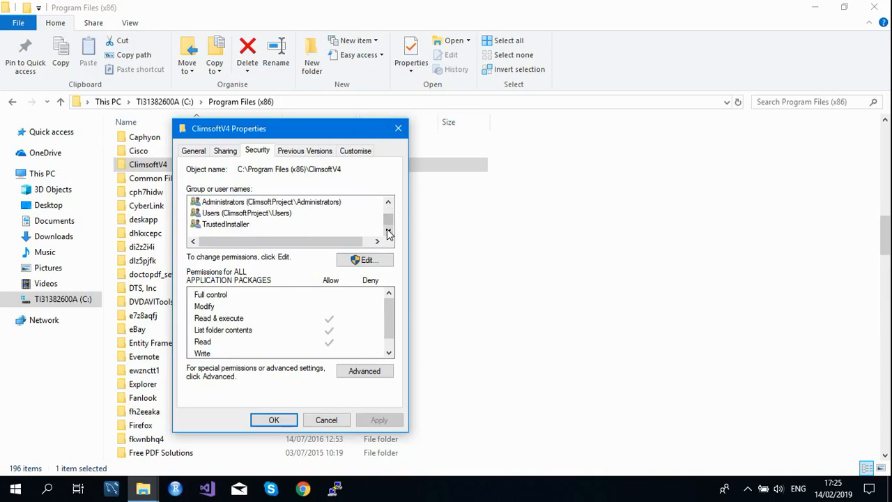
Reopen ClimsoftV4 Properties and review the groups SYSTEM, Administrators, Users and TrustedInstaller.
left_click(17, 490)
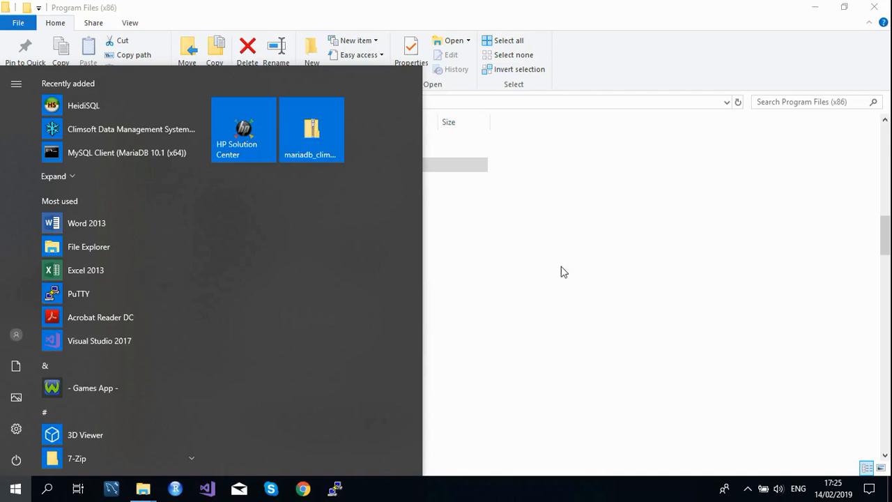
left_click(599, 268)
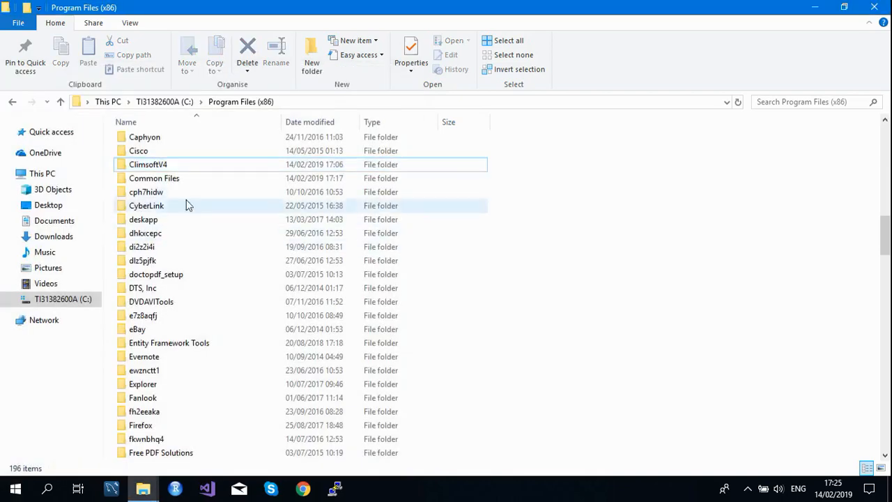
right_click(155, 165)
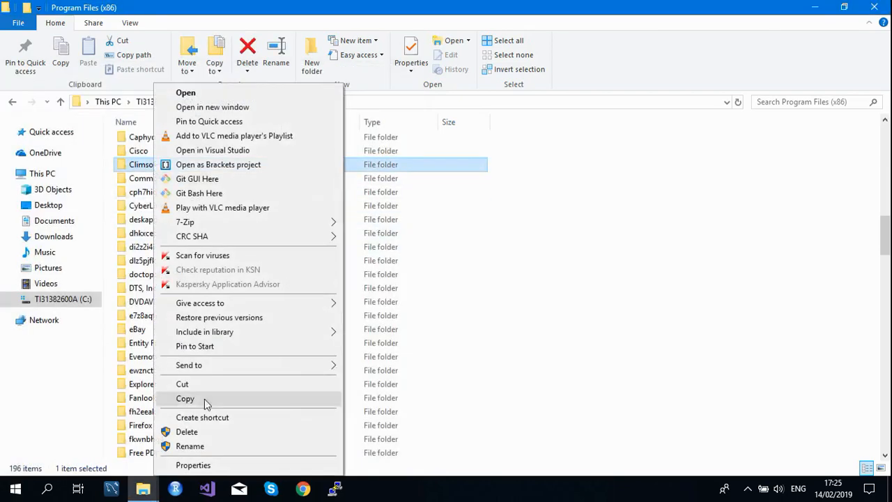
left_click(209, 464)
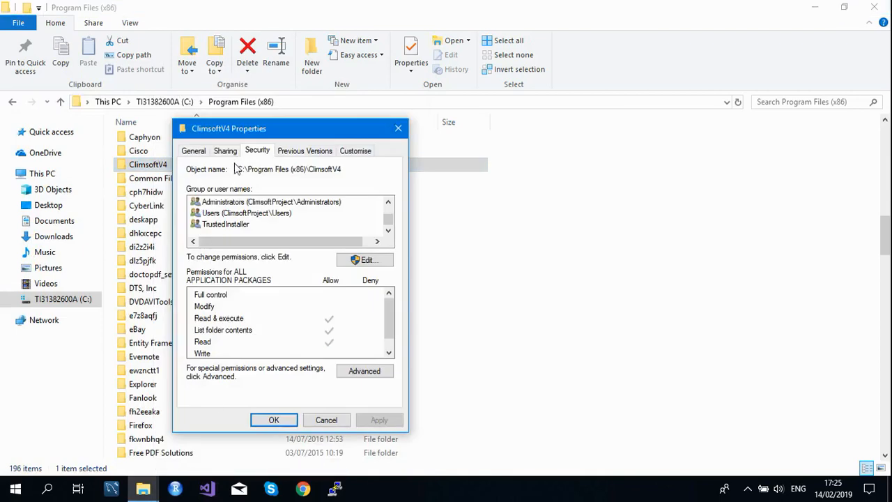
left_click(388, 204)
left_click(388, 204)
left_click(388, 204)
left_click(388, 204)
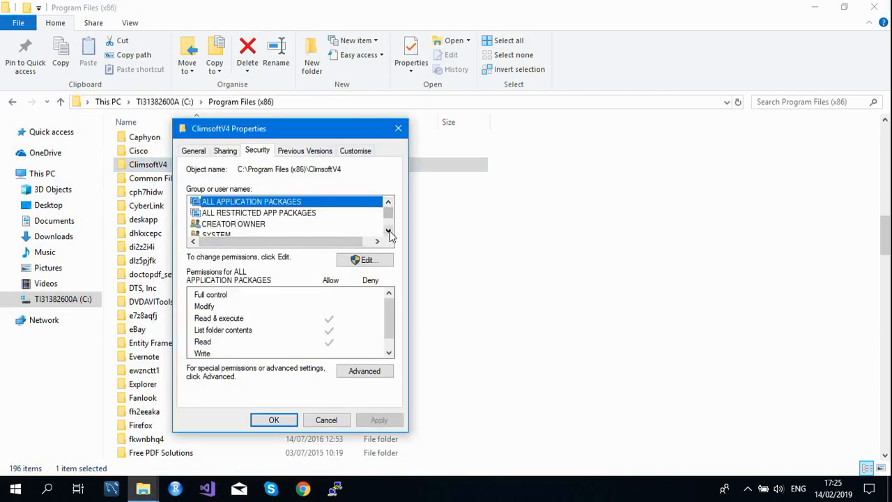
left_click(388, 231)
left_click(388, 231)
left_click(388, 231)
left_click(388, 230)
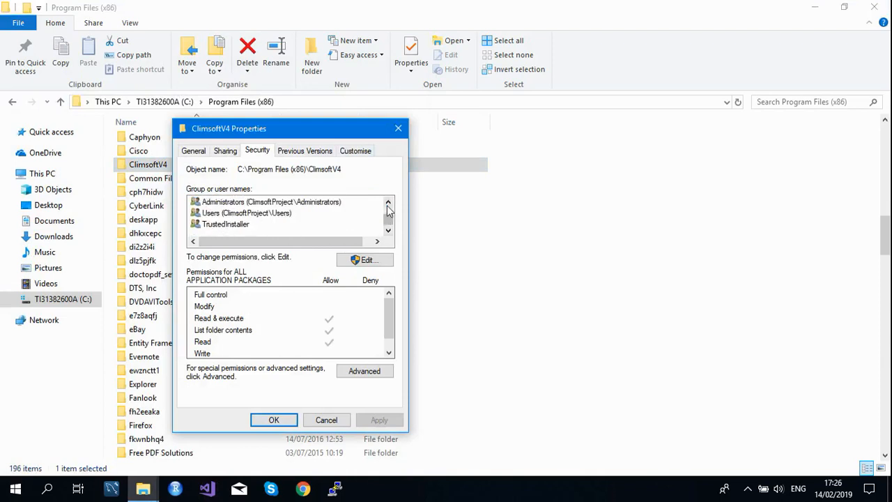
left_click(388, 202)
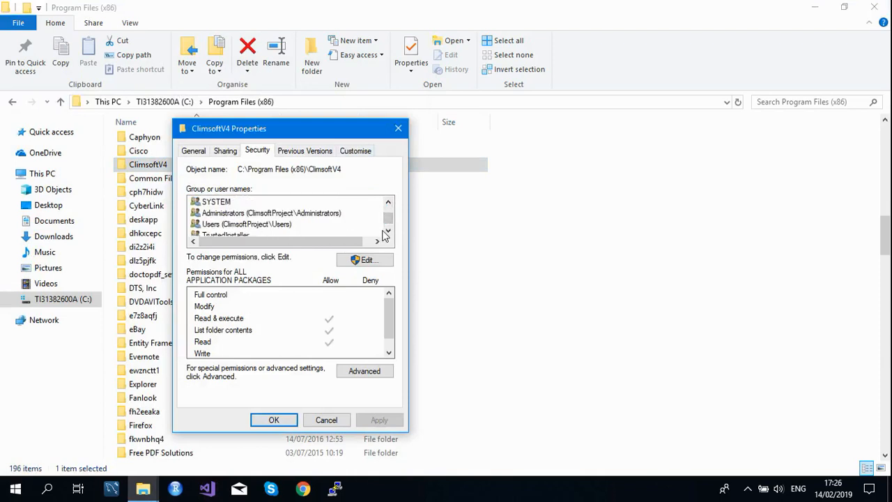
left_click(387, 232)
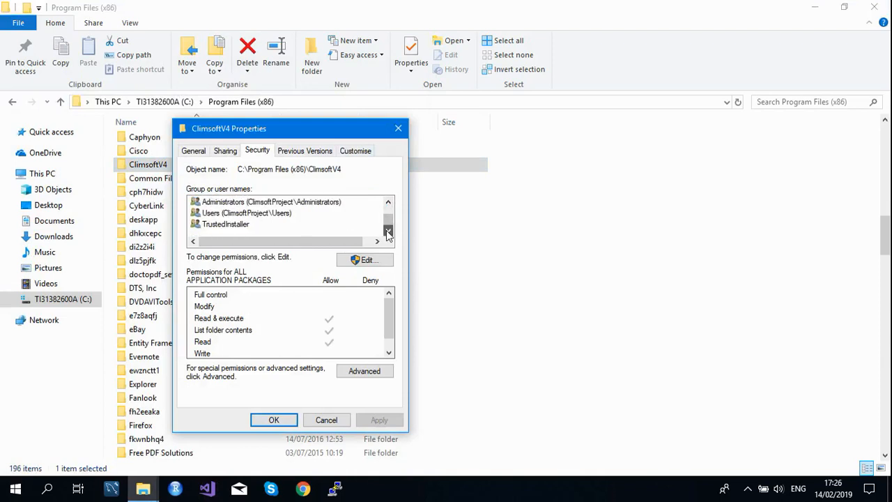
Add the admin user account to the ClimsoftV4 folder's permissions list.
left_click(375, 264)
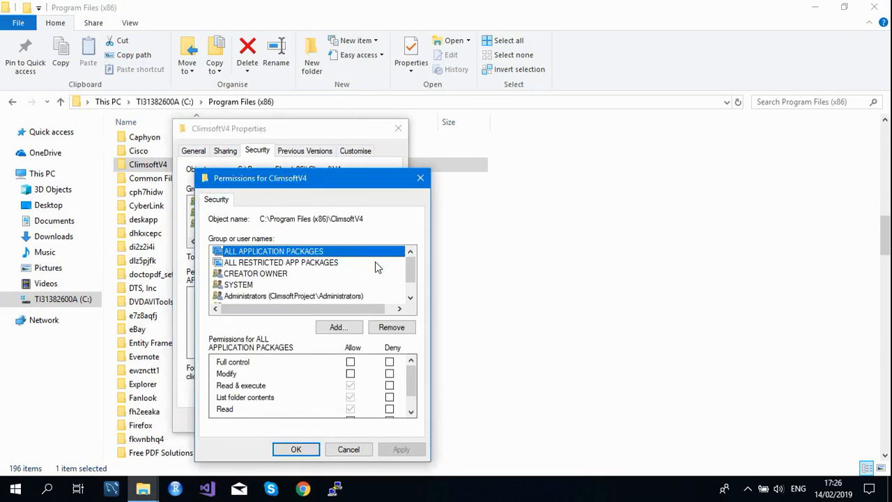
left_click_drag(341, 180, 341, 137)
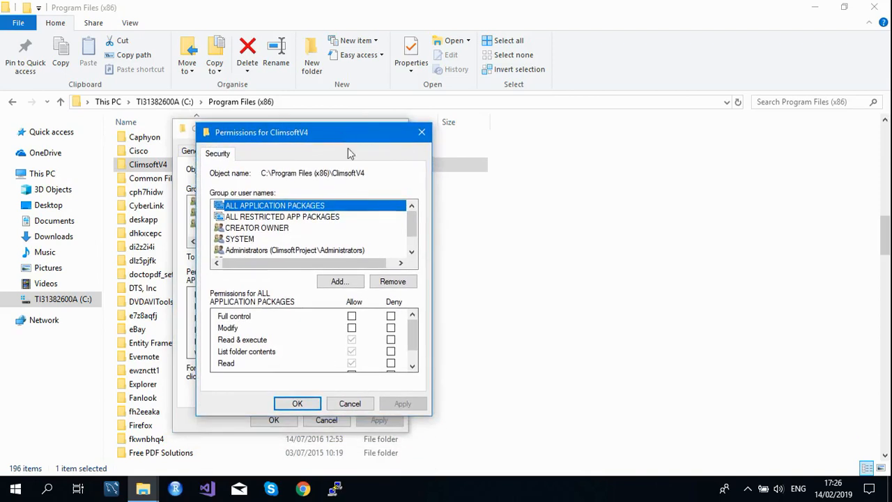
mouse_move(414, 229)
left_mouse_down()
mouse_move(413, 245)
mouse_move(413, 228)
left_mouse_up()
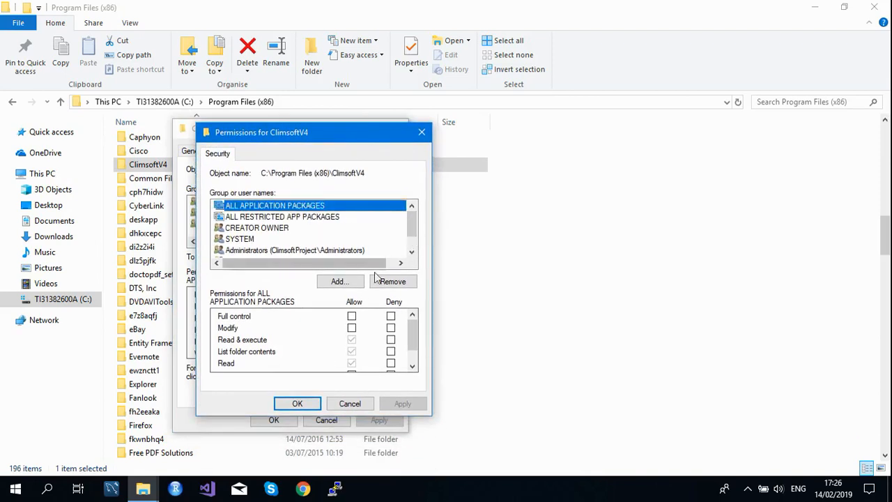
left_click(345, 281)
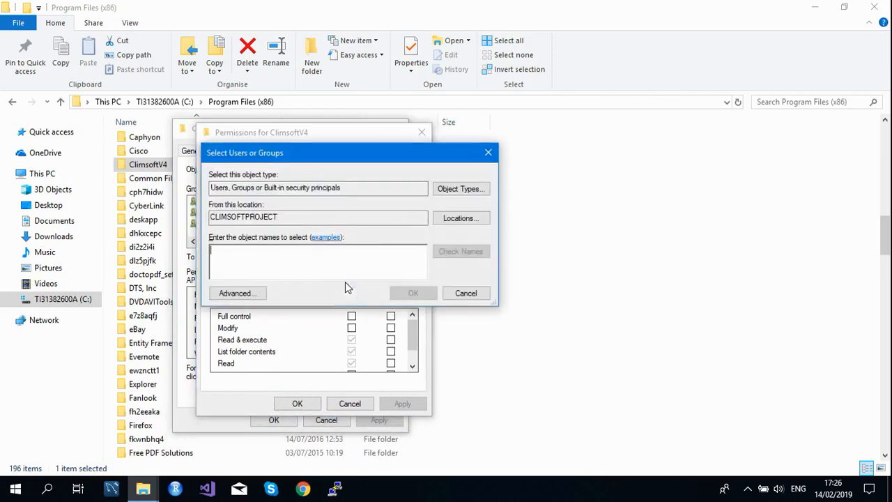
left_click_drag(355, 152, 356, 135)
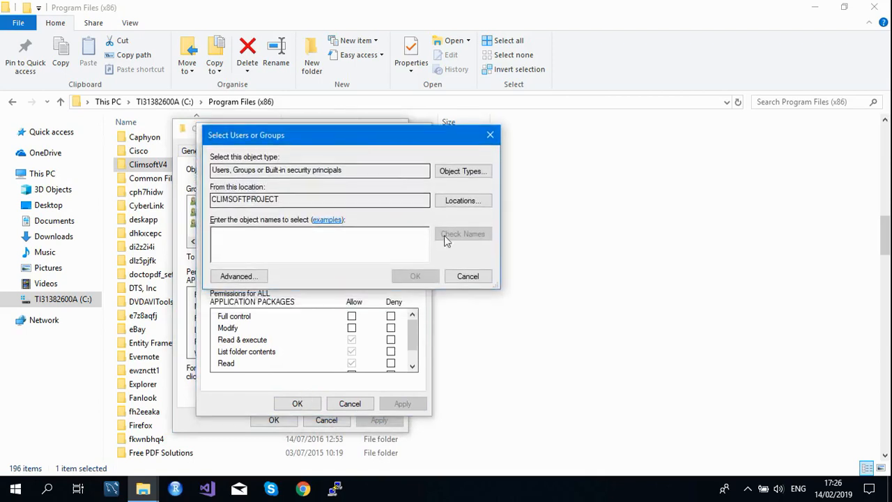
left_click(244, 276)
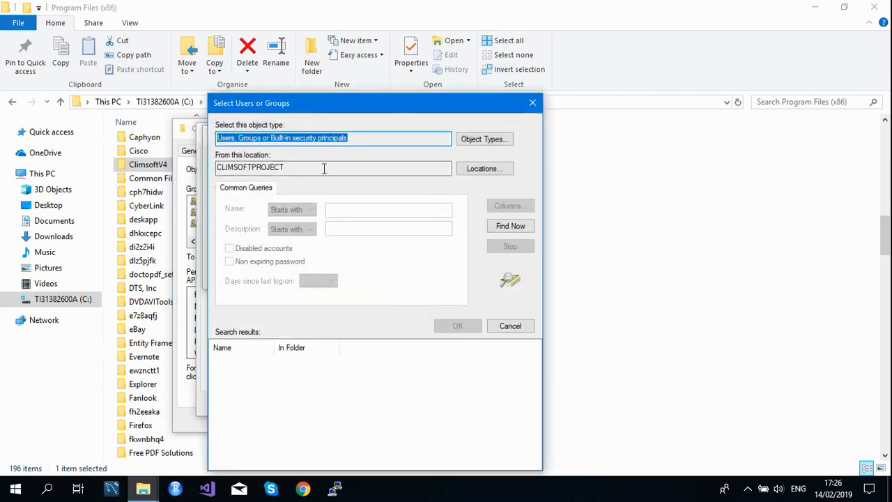
left_click_drag(374, 105, 357, 59)
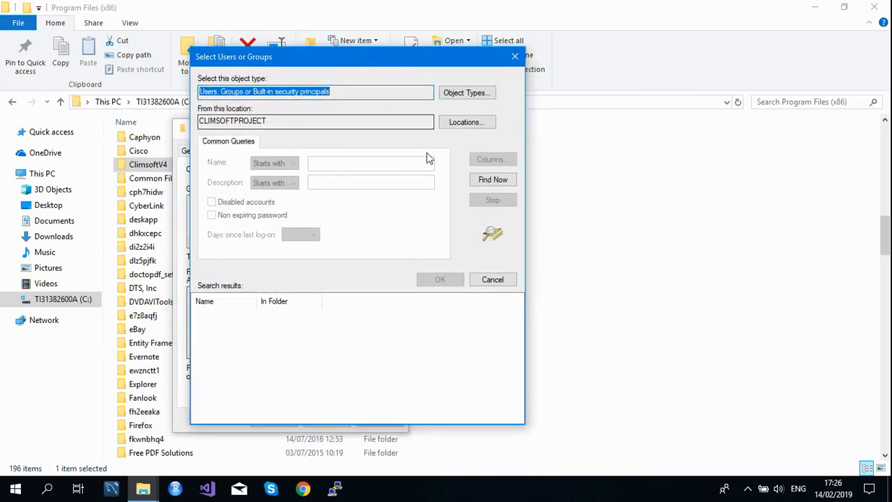
left_click(481, 182)
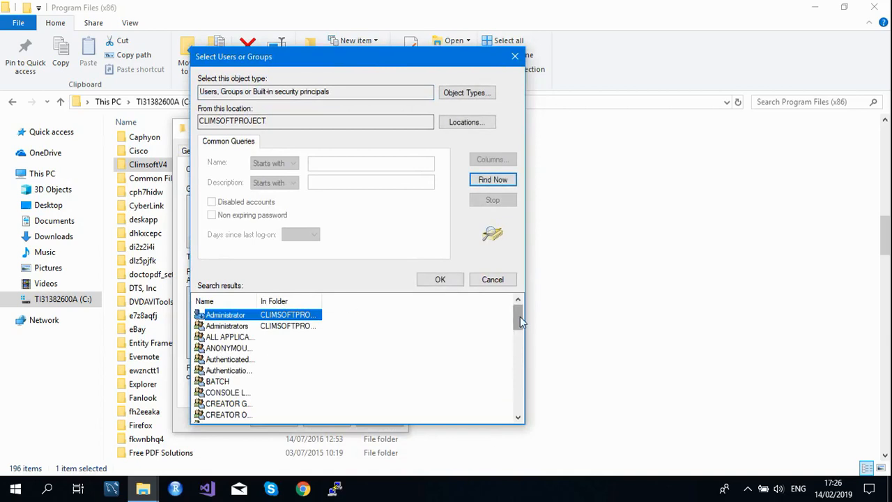
left_click_drag(520, 316, 520, 372)
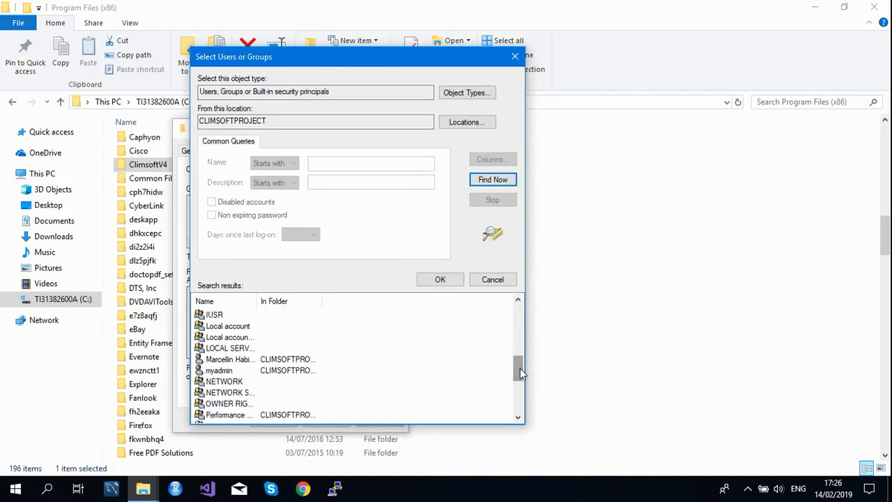
left_click(221, 371)
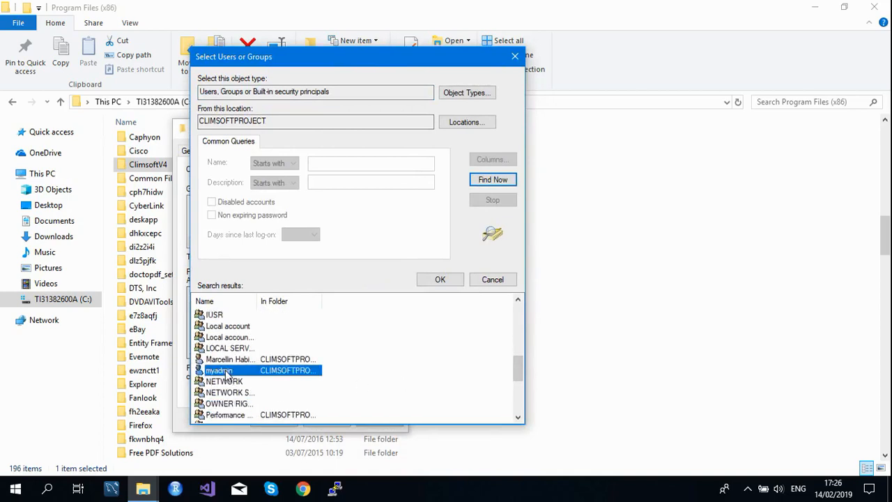
left_click(441, 279)
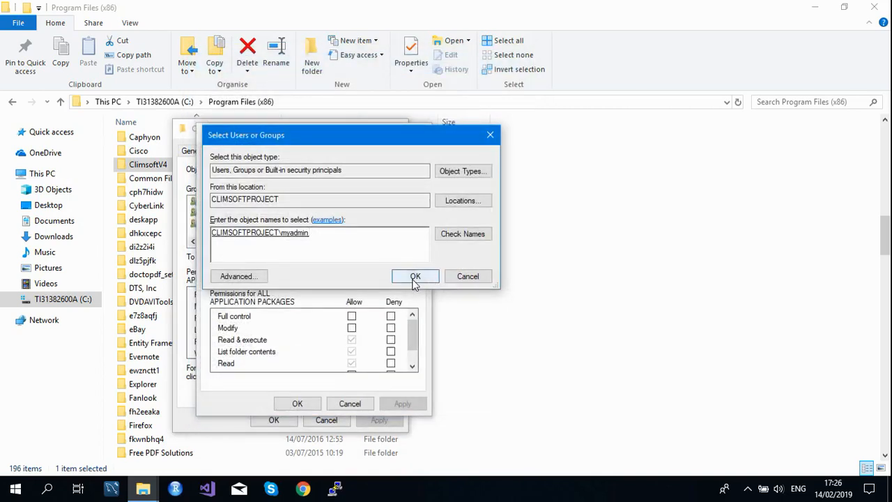
left_click(415, 278)
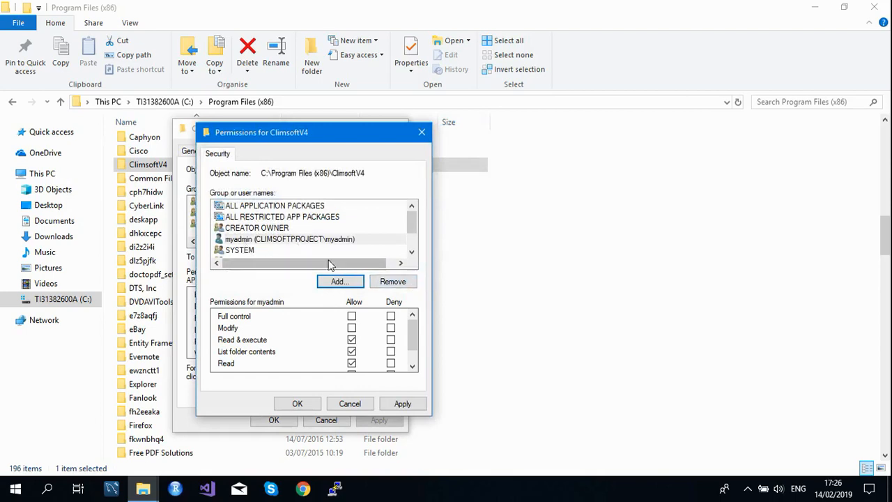
Grant the admin account Full control, apply it, and close the ClimsoftV4 properties.
left_click(352, 317)
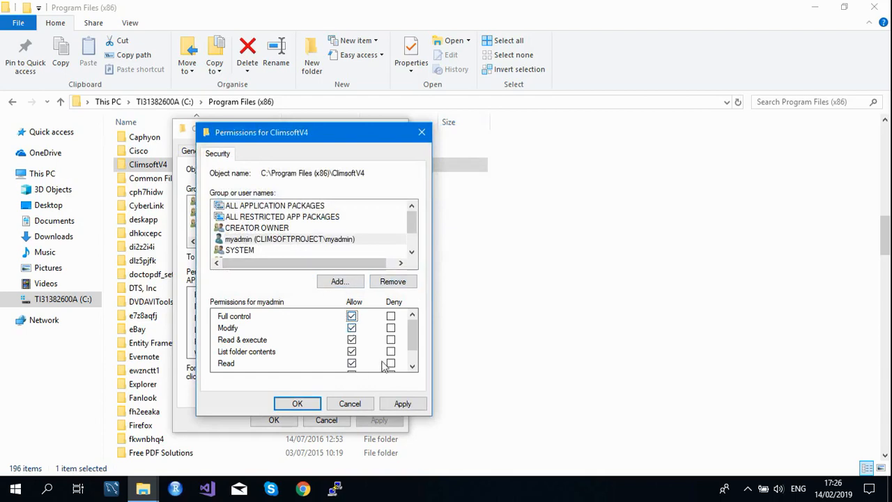
left_click_drag(414, 330, 417, 363)
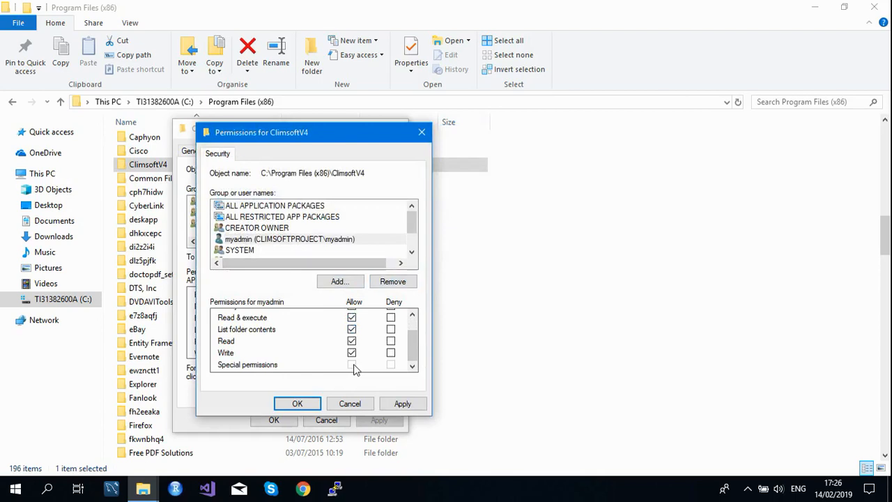
left_click(403, 406)
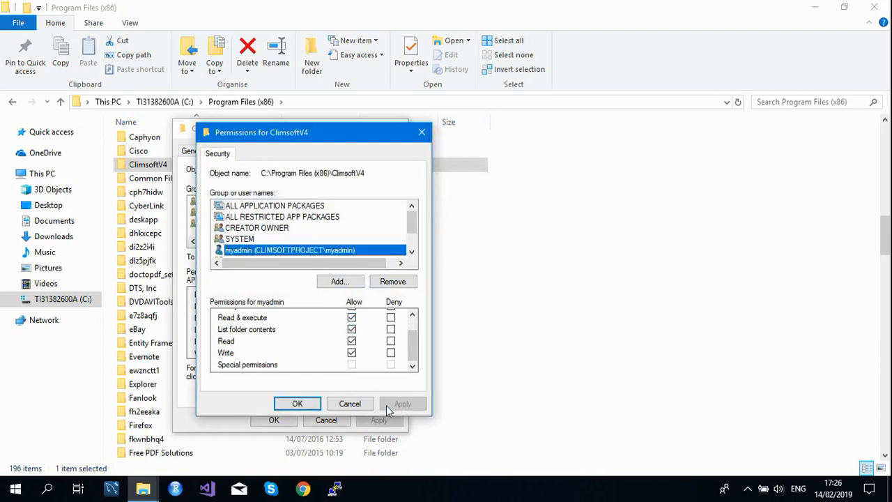
left_click(296, 404)
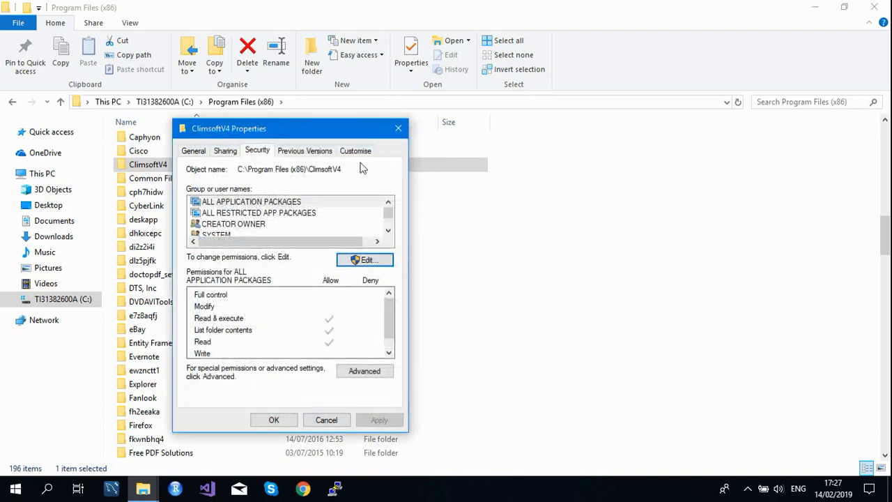
left_click(397, 128)
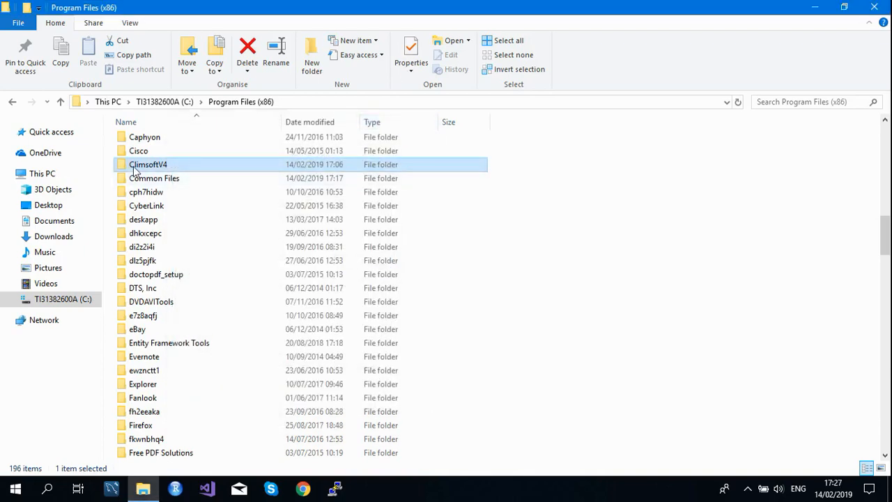
Verify the admin account has Full control on ClimsoftV4's Security tab, then close Explorer.
right_click(136, 170)
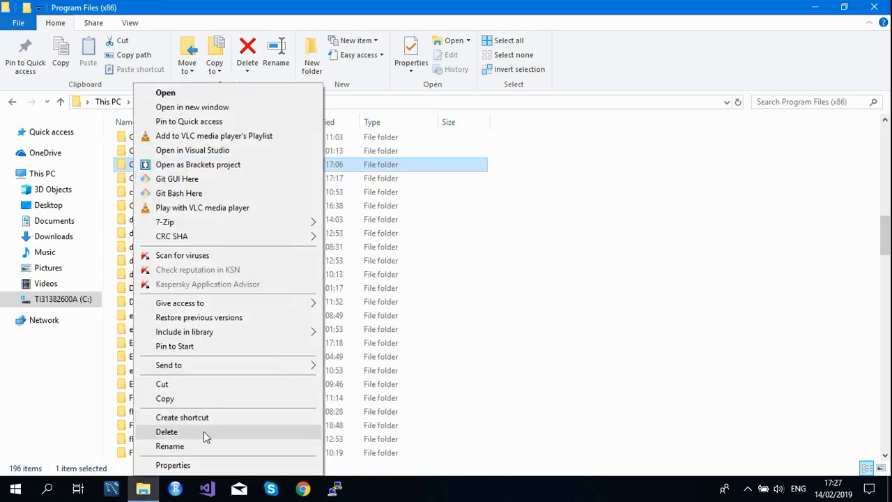
left_click(173, 465)
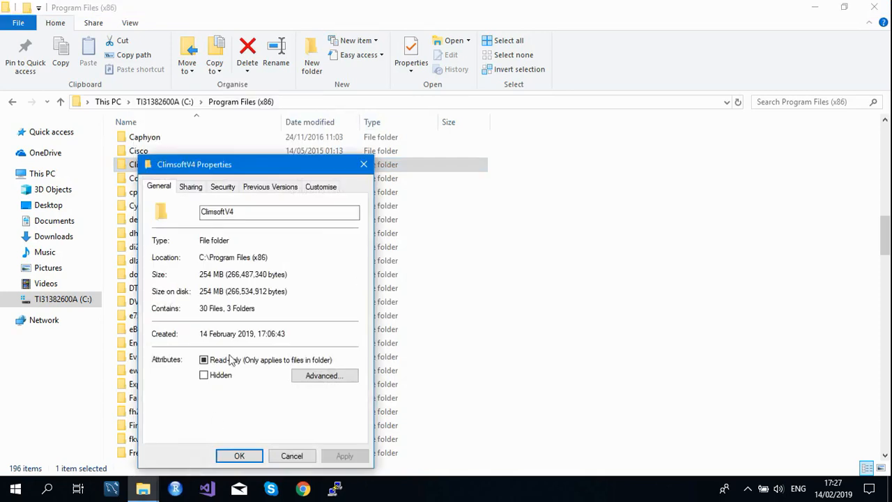
left_click(221, 188)
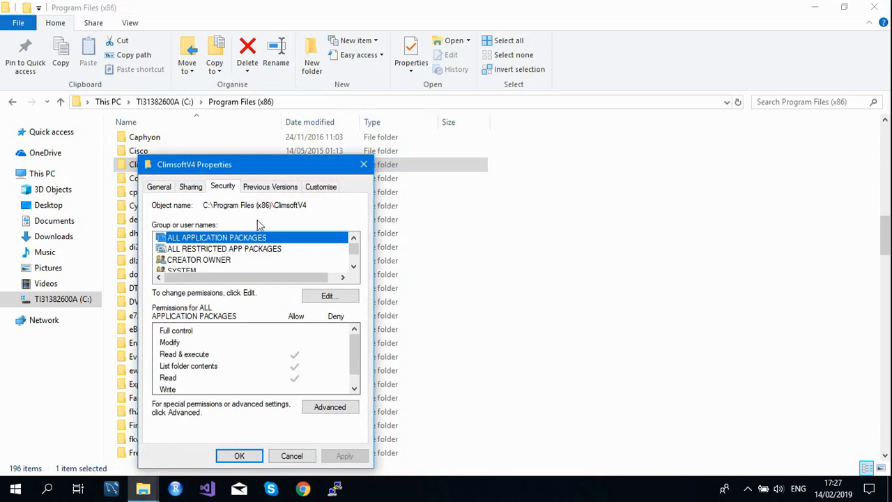
left_click(353, 267)
left_click(353, 267)
left_click(353, 267)
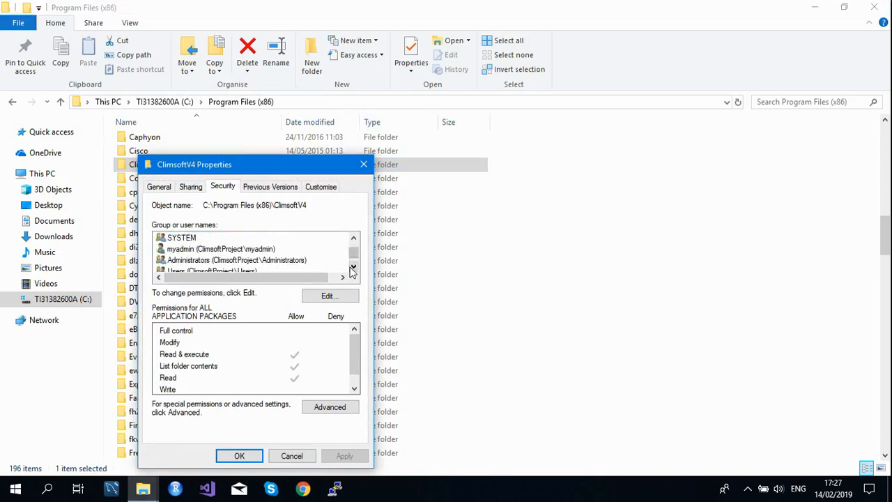
left_click(222, 251)
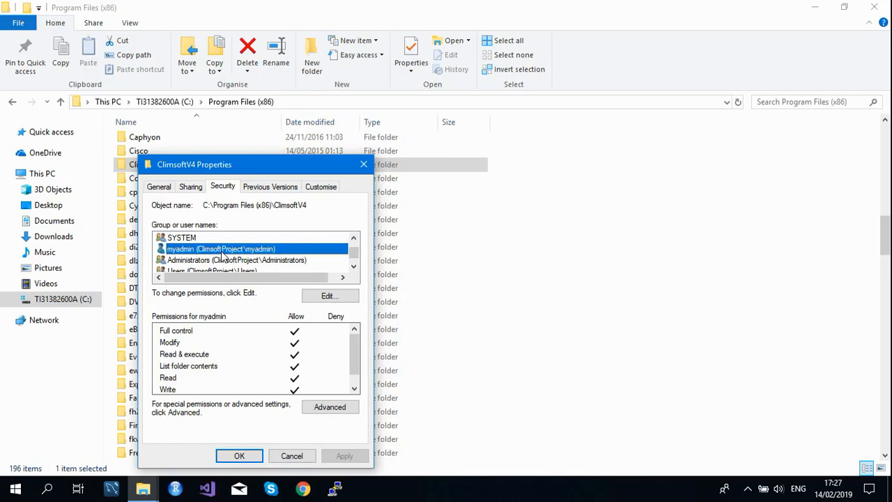
left_click(239, 456)
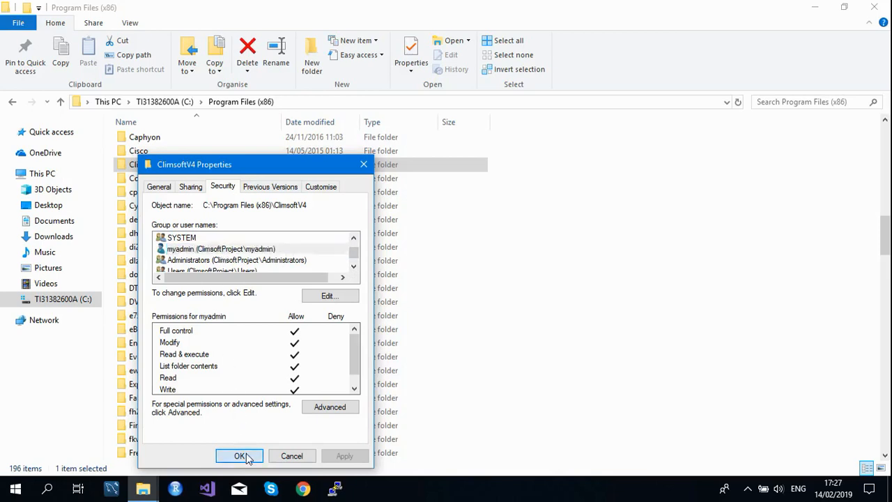
left_click(873, 9)
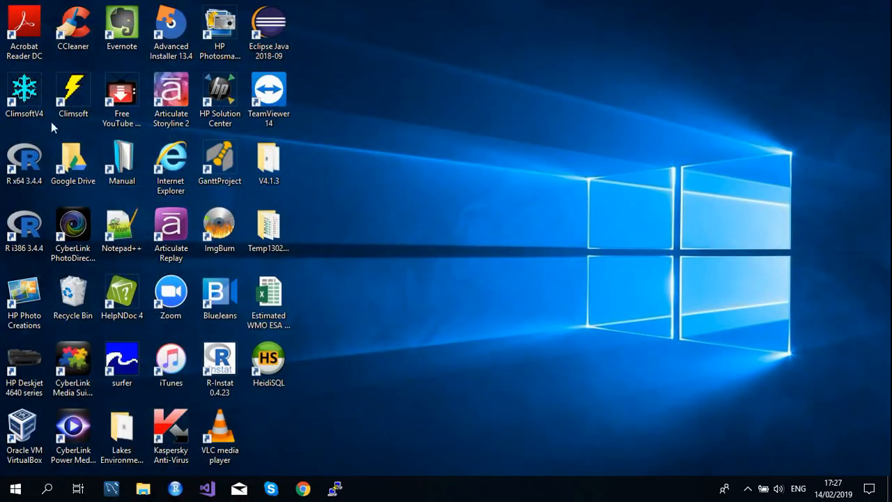
Launch ClimsoftV4 and enter user name root plus the account password at login.
double_click(21, 98)
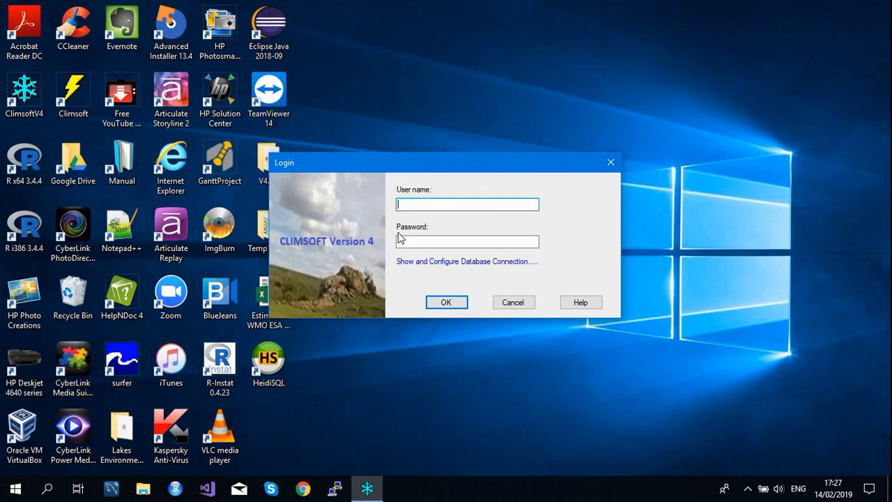
type("root")
left_click(401, 240)
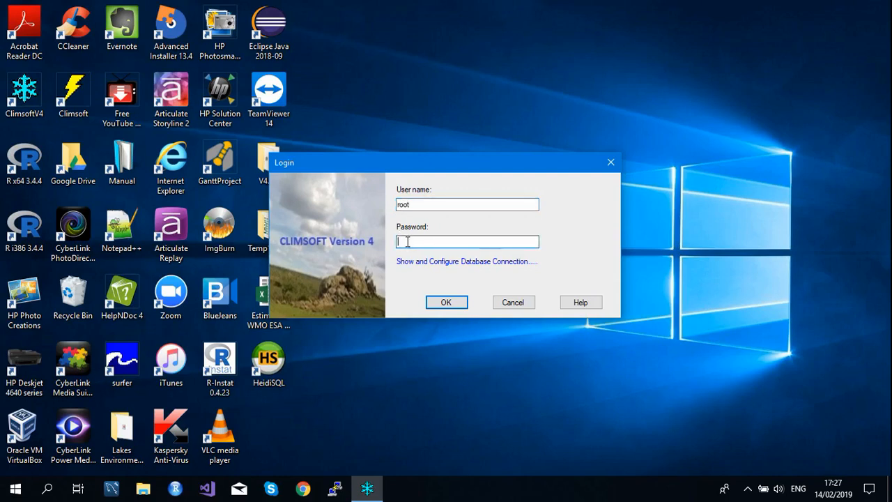
type("*****")
left_click(457, 261)
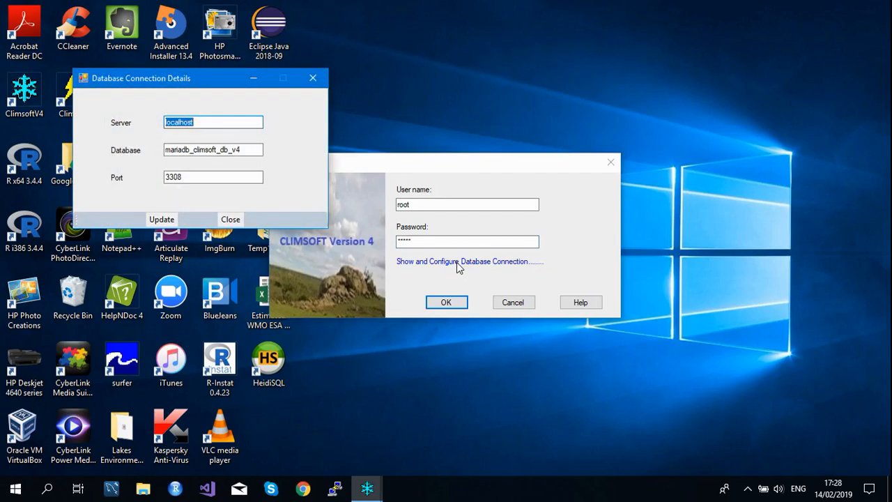
left_click_drag(203, 80, 193, 73)
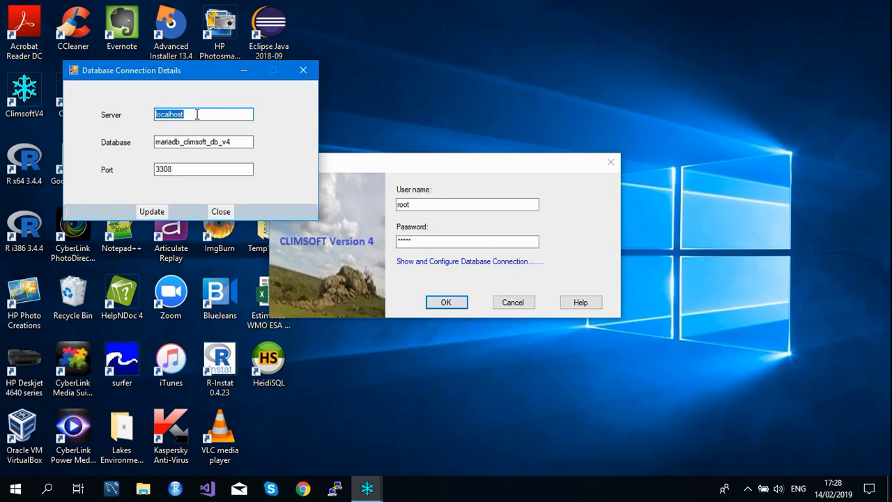
left_click_drag(241, 142, 154, 179)
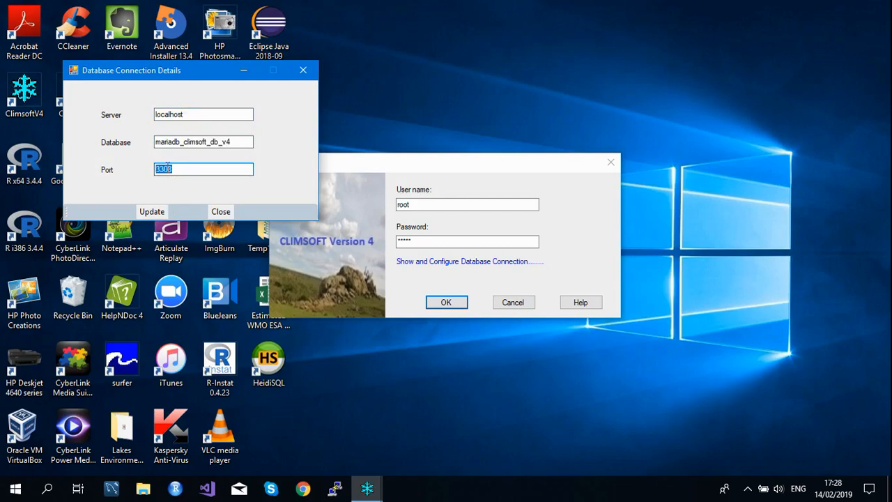
left_click_drag(186, 116, 156, 118)
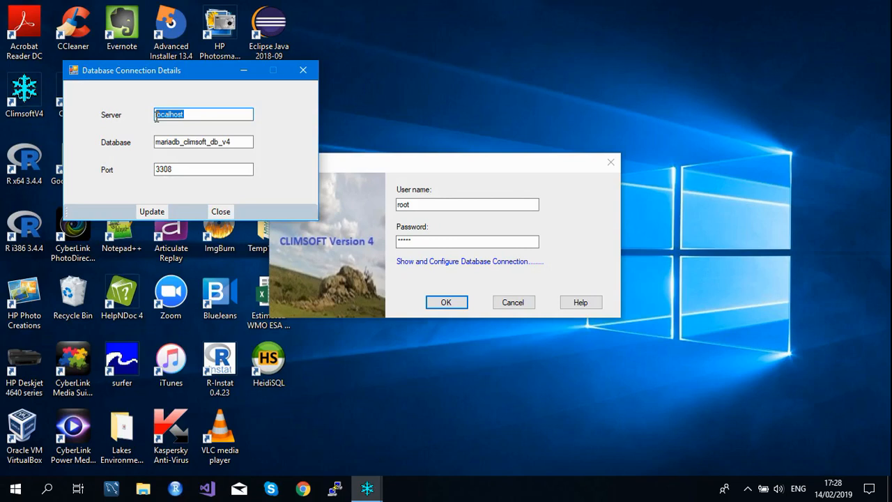
left_click(193, 116)
left_click_drag(193, 116, 155, 120)
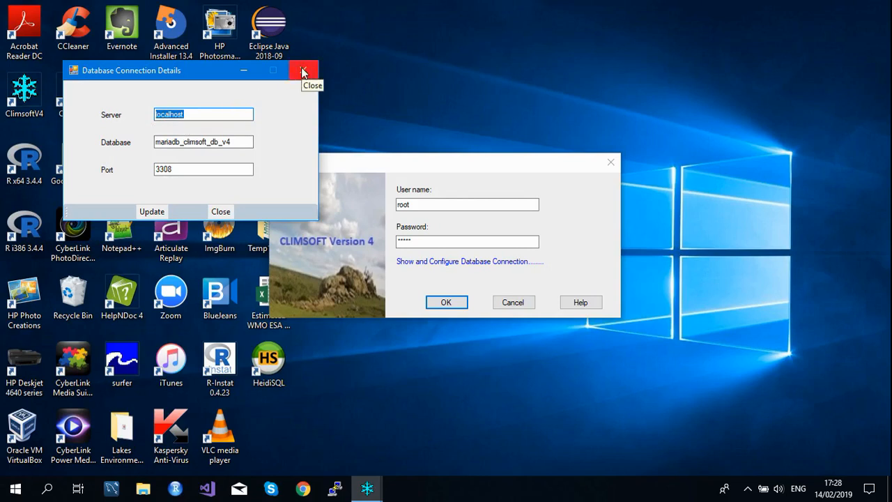
left_click(219, 211)
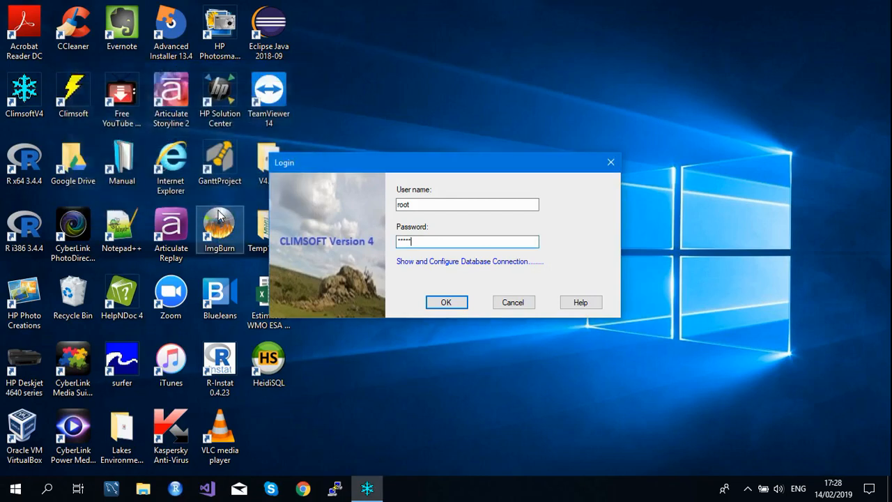
Log in as root and reposition the Climsoft Main Menu window.
left_click(450, 305)
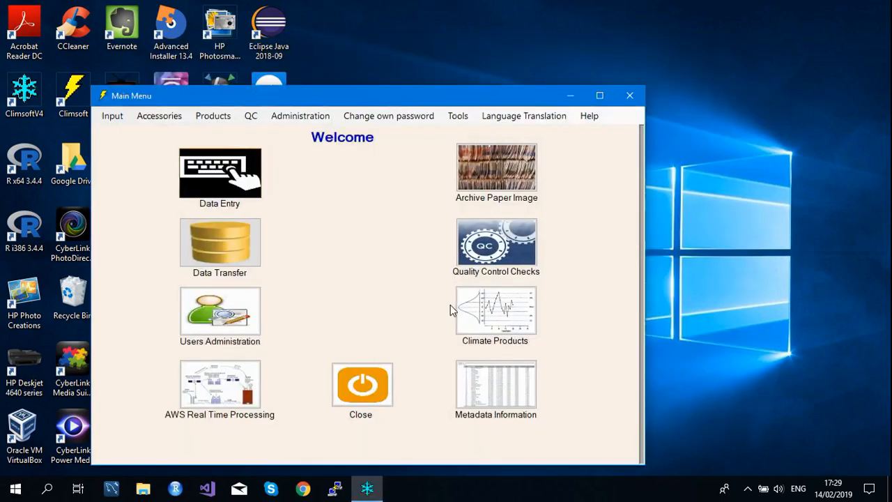
left_click_drag(393, 97, 409, 61)
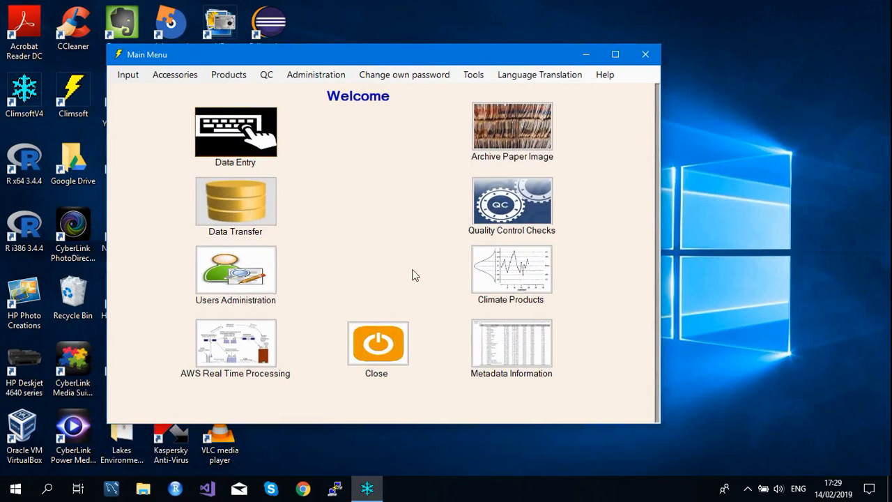